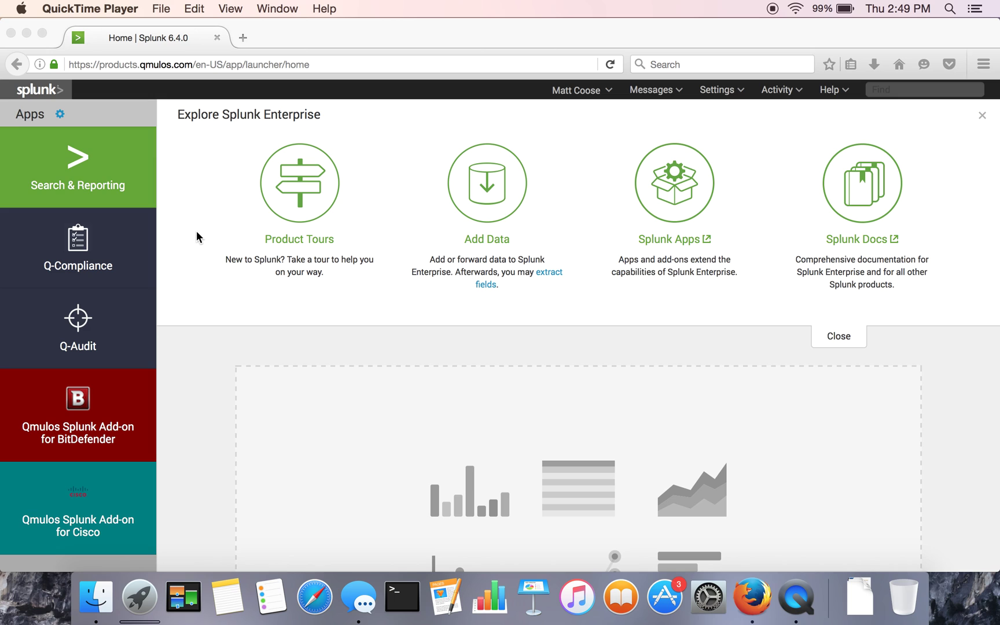
Step: Launch Q-Compliance from the Splunk Apps sidebar in Firefox and look over its Home page sections
click(75, 254)
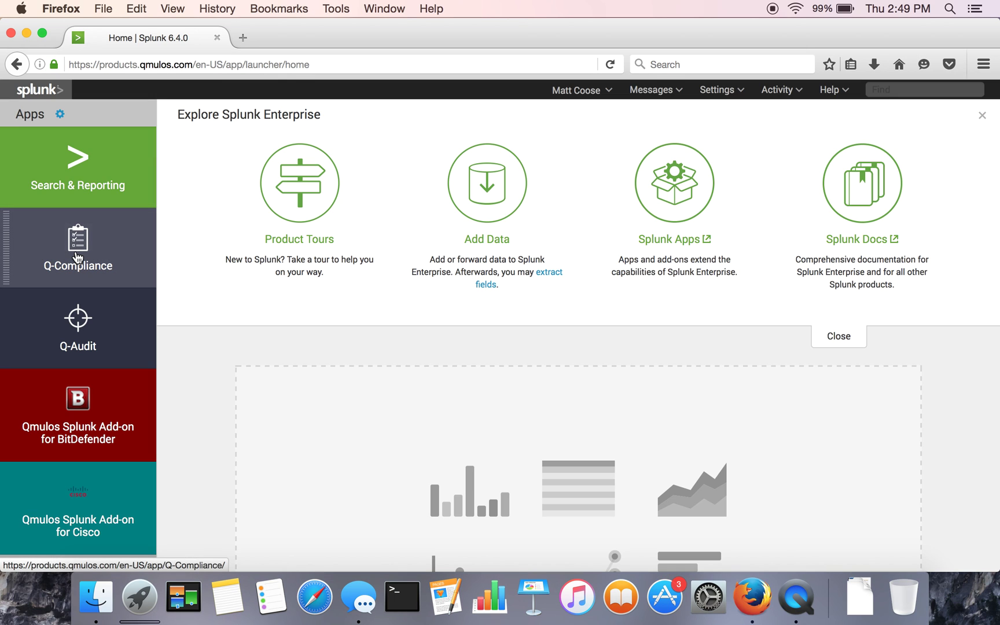
click(77, 258)
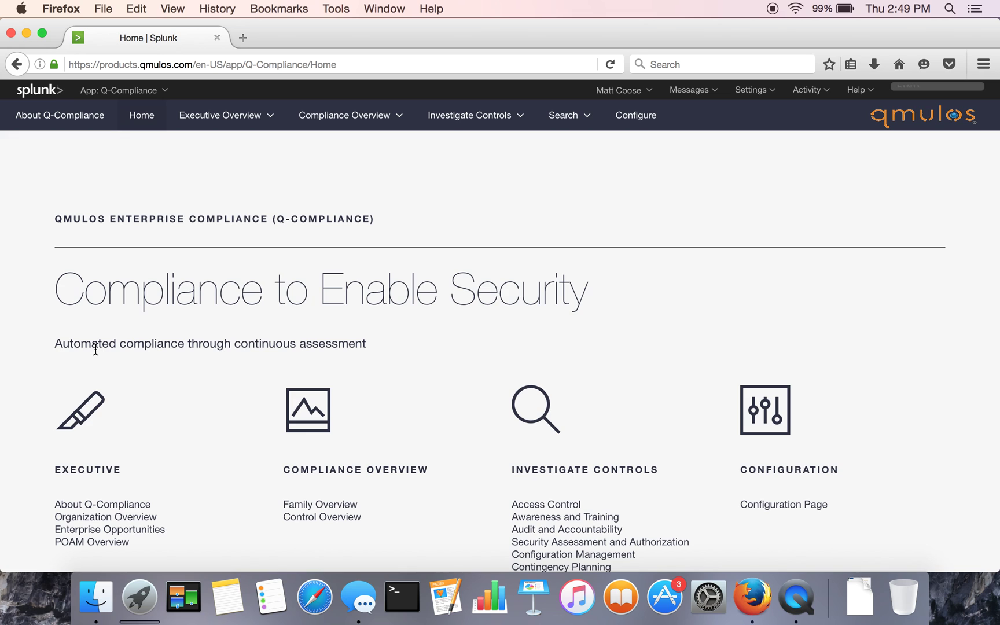
scroll(96, 349, down, 3)
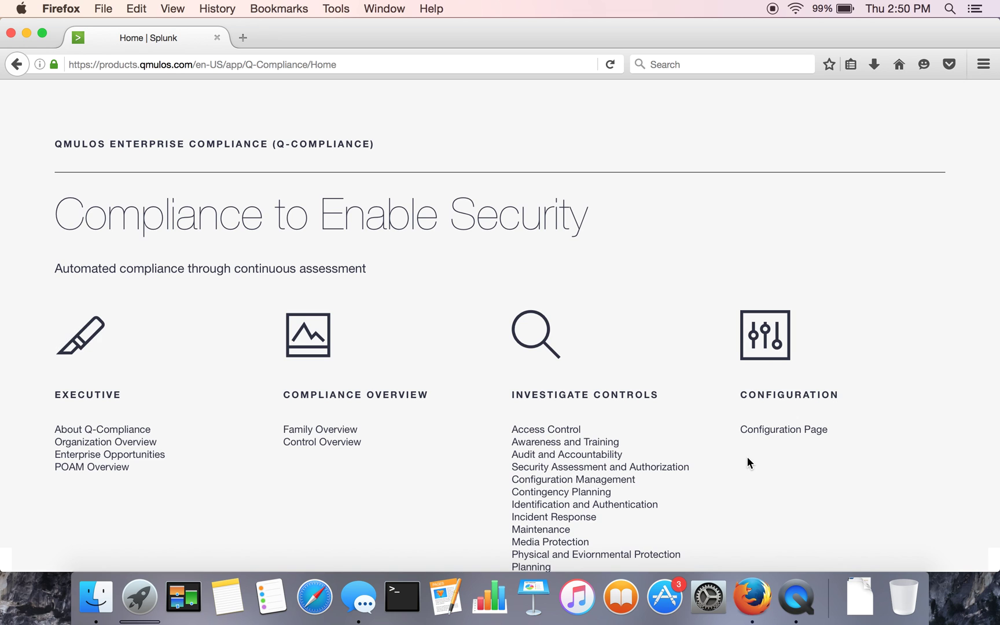
scroll(679, 280, up, 3)
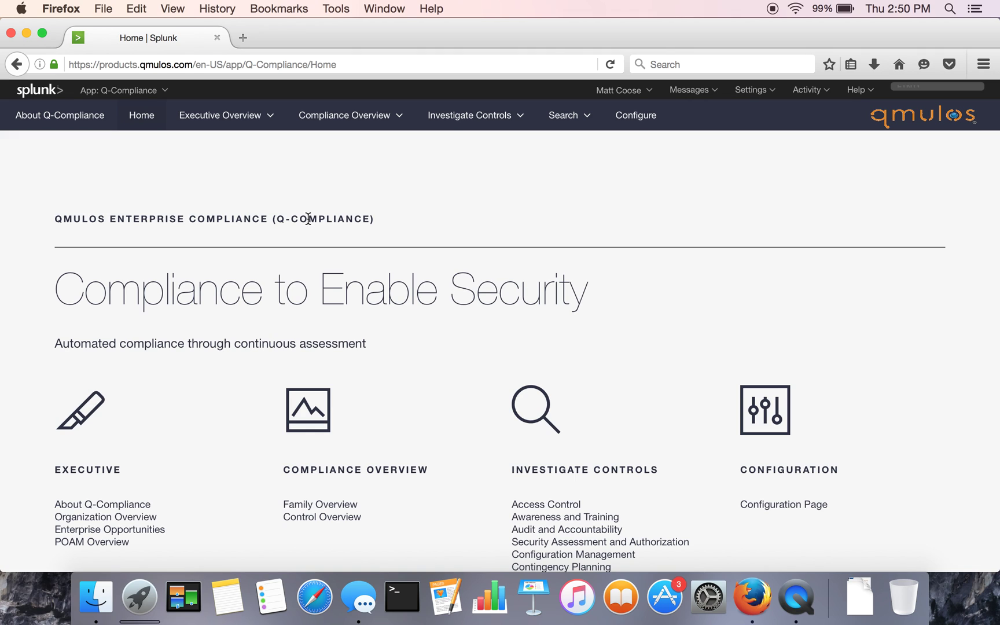
Step: Read the About Q-Compliance page describing Qmulos and its control families
click(69, 120)
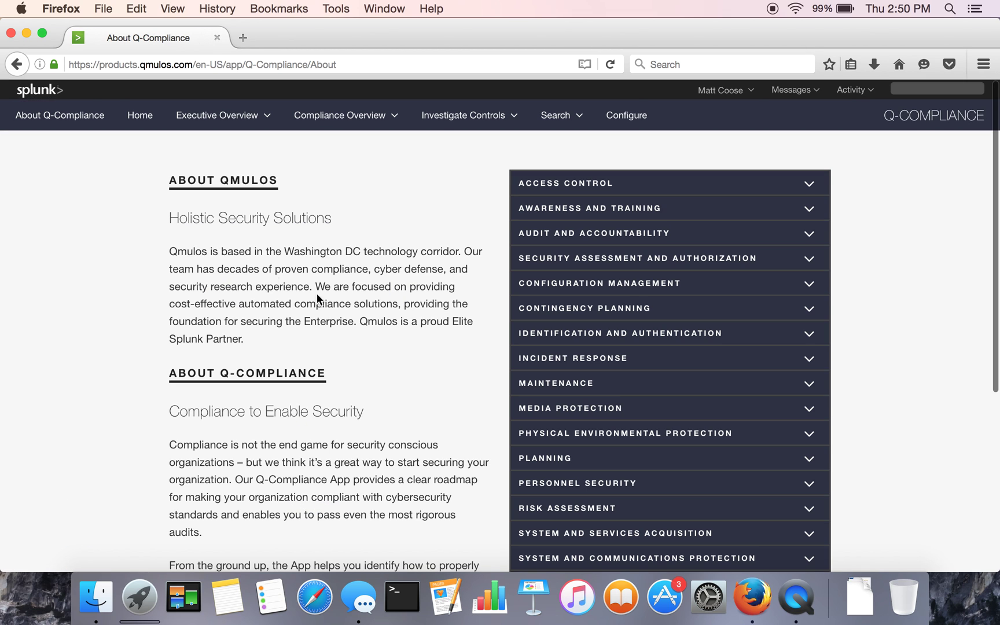
scroll(367, 318, down, 5)
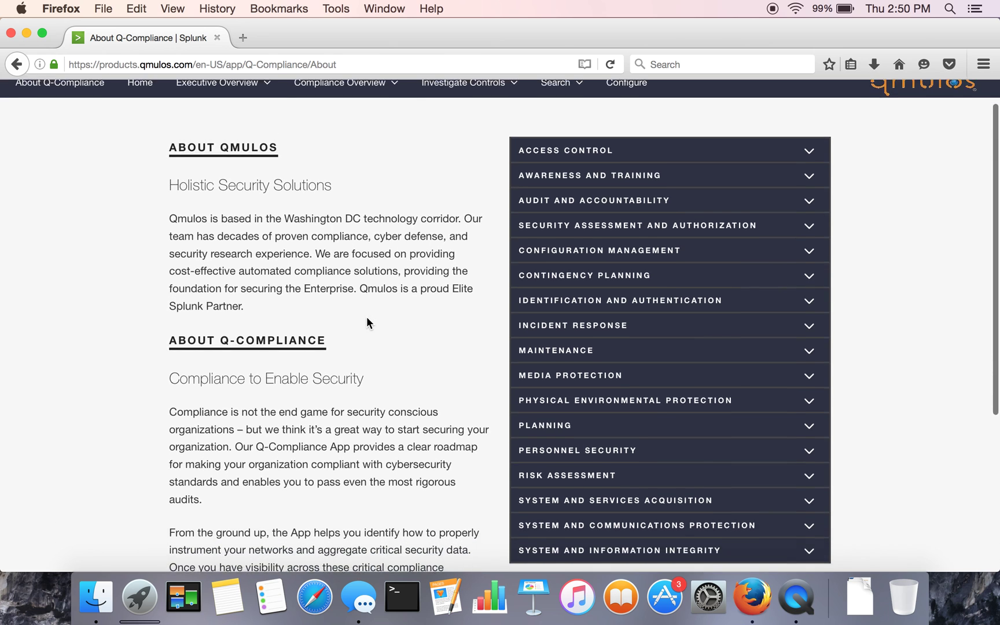
scroll(367, 322, up, 5)
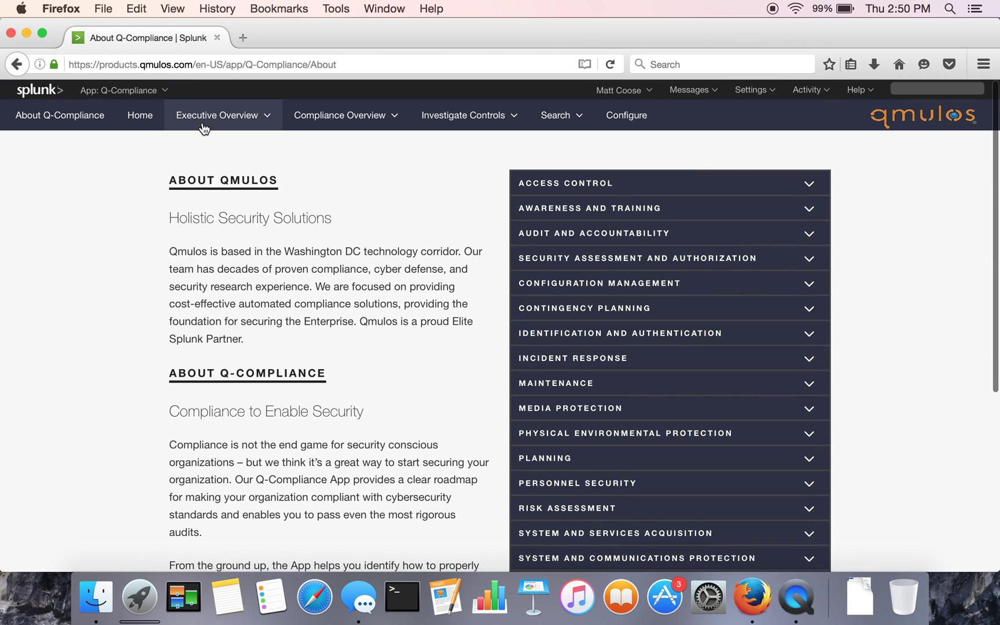
click(271, 117)
Step: Browse Organization Overview's posture charts and Control Families table, e.g. Access Control 21.51
click(184, 152)
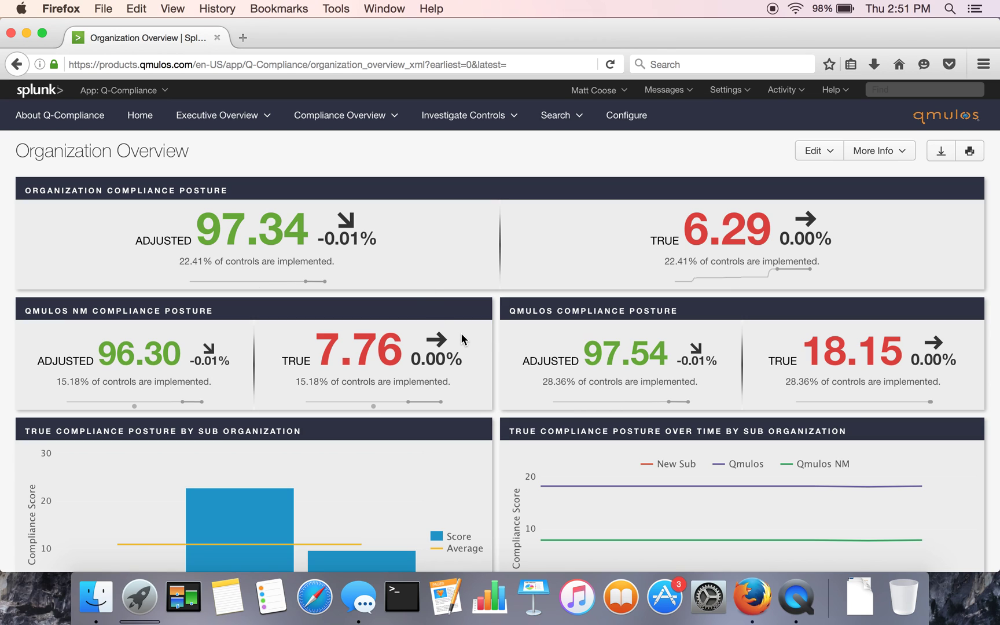
scroll(461, 339, down, 2)
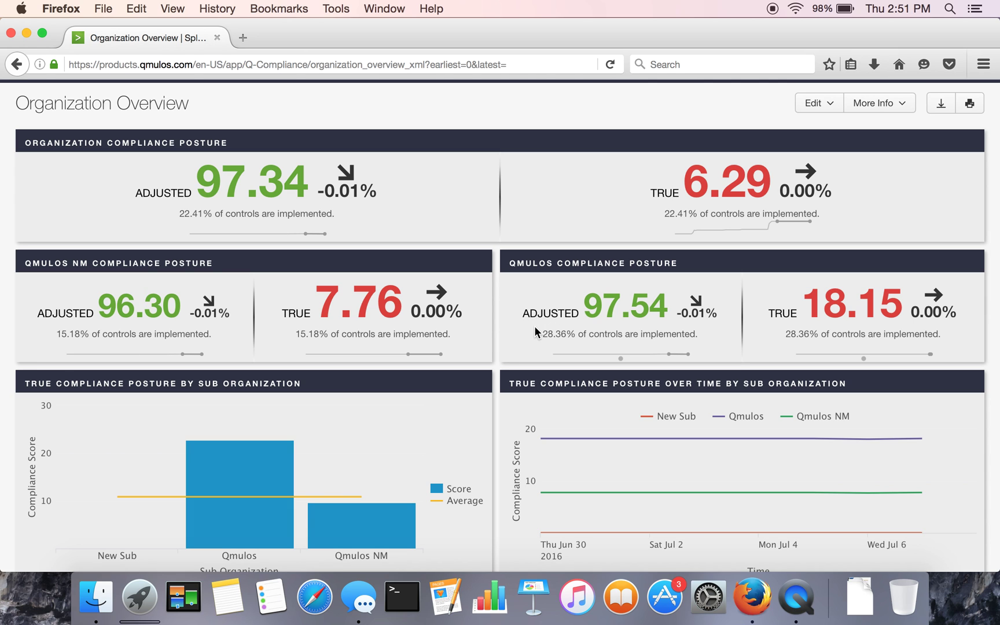
scroll(534, 331, down, 10)
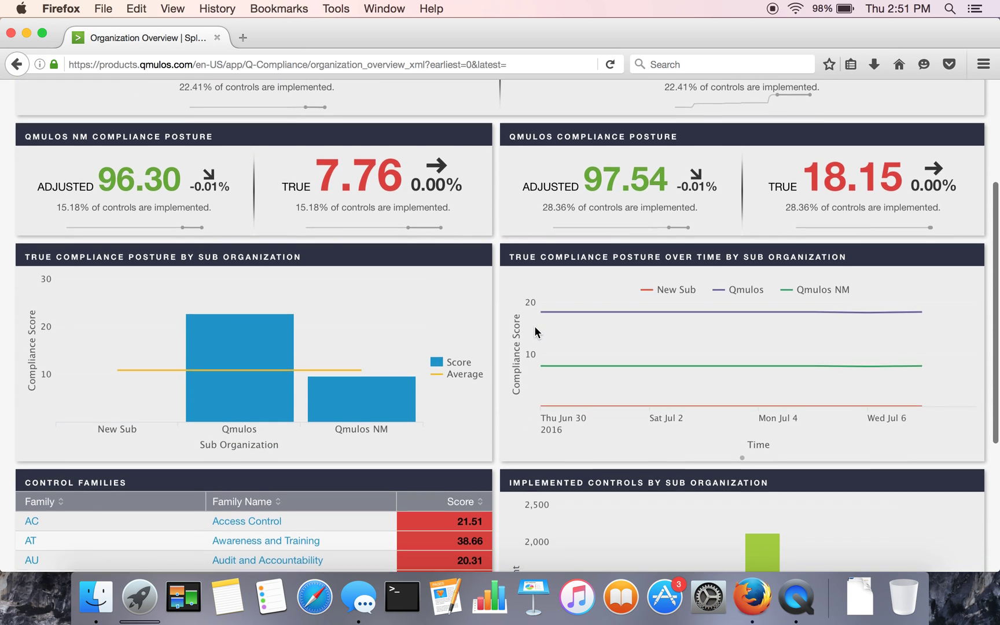
scroll(534, 331, down, 1)
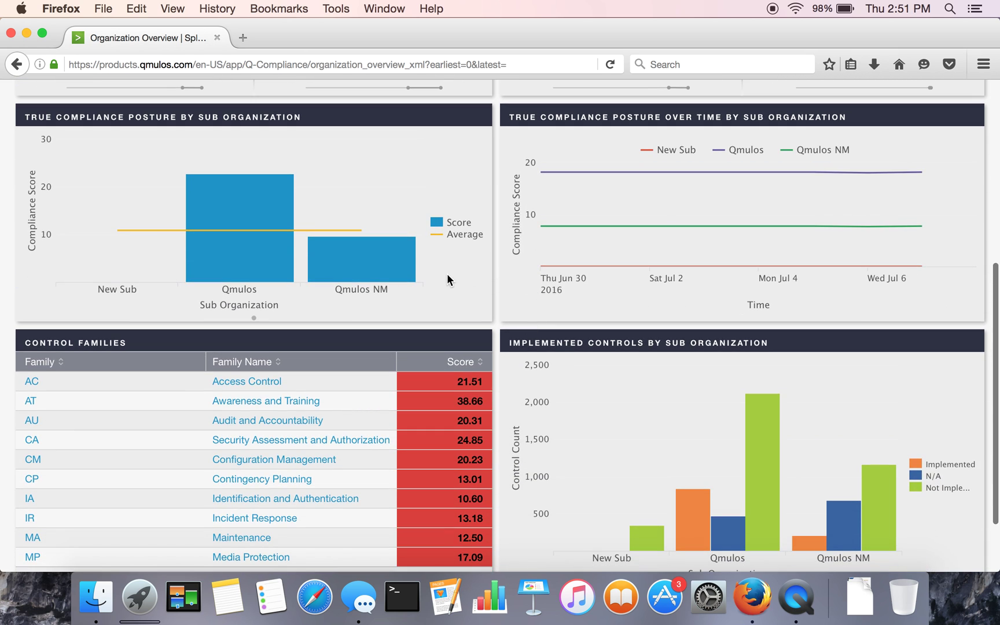
mouse_move(309, 273)
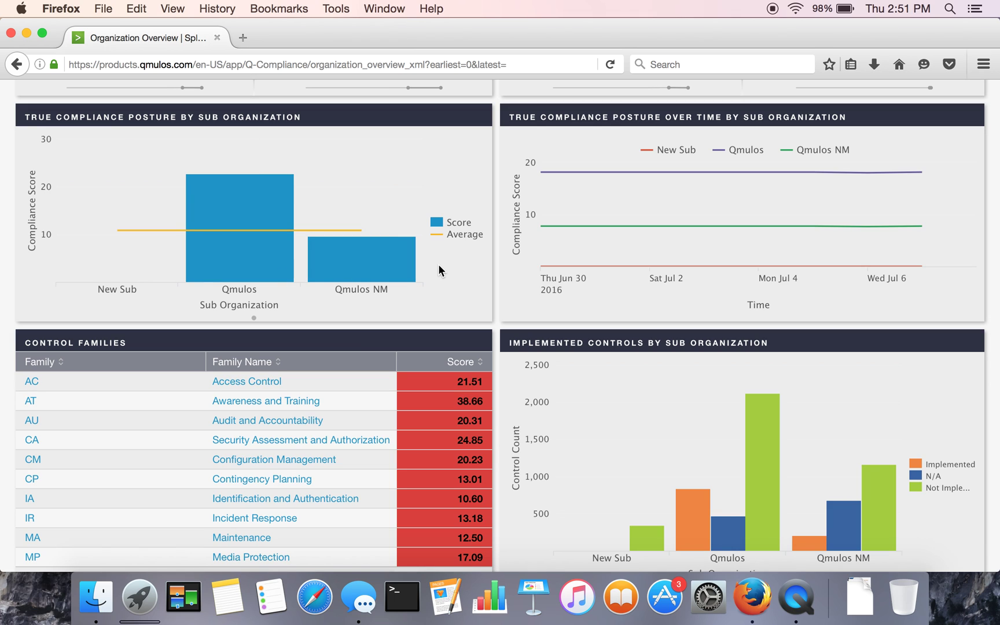
mouse_move(616, 223)
scroll(362, 472, down, 2)
scroll(362, 472, down, 2)
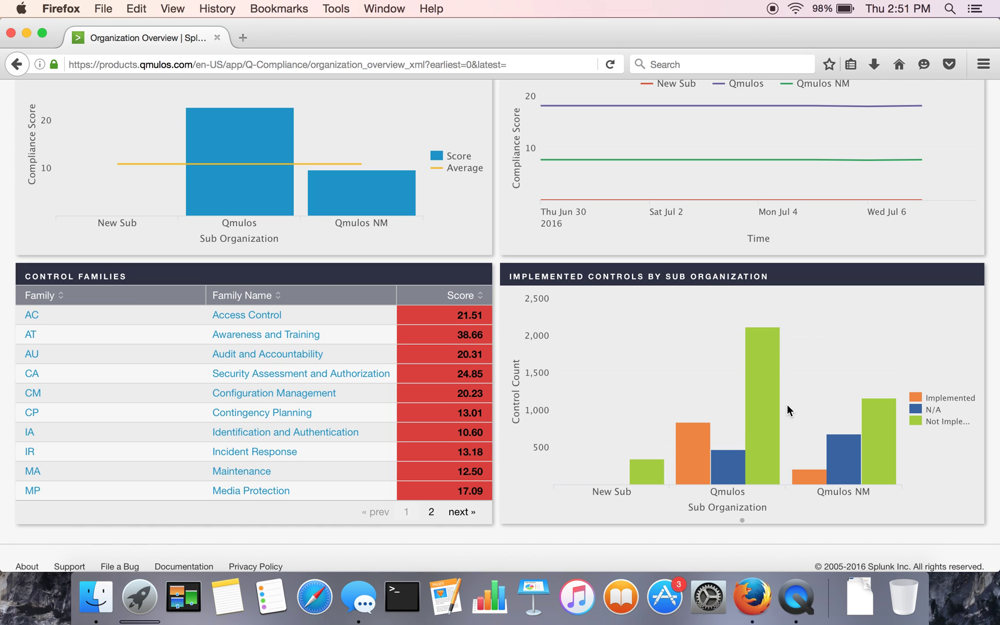
scroll(654, 356, up, 7)
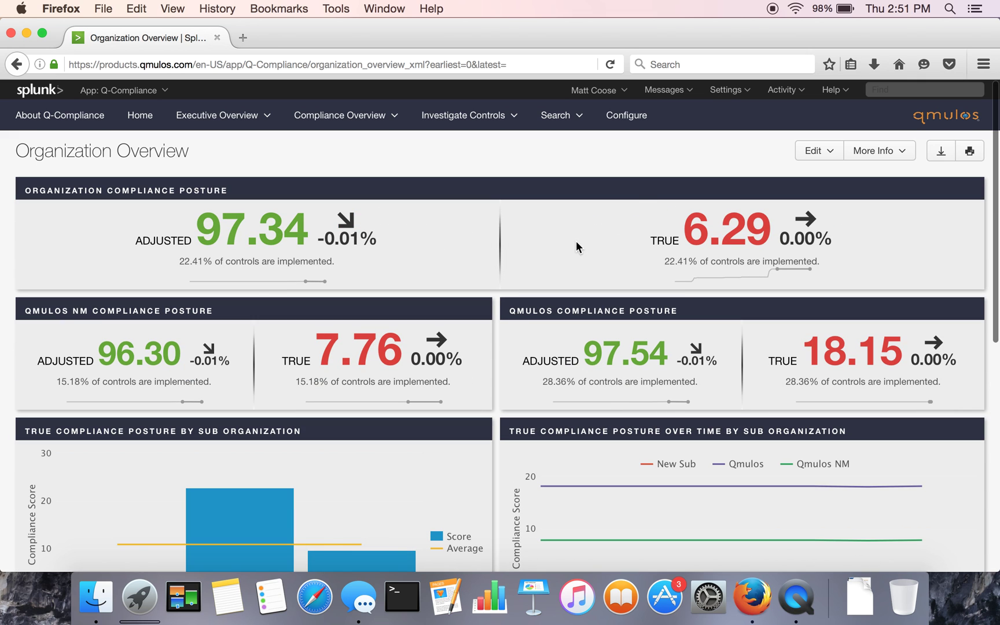
Step: Drill into the Qmulos sub-organization (adjusted 97.54, true 18.15) and review per-system postures
click(609, 363)
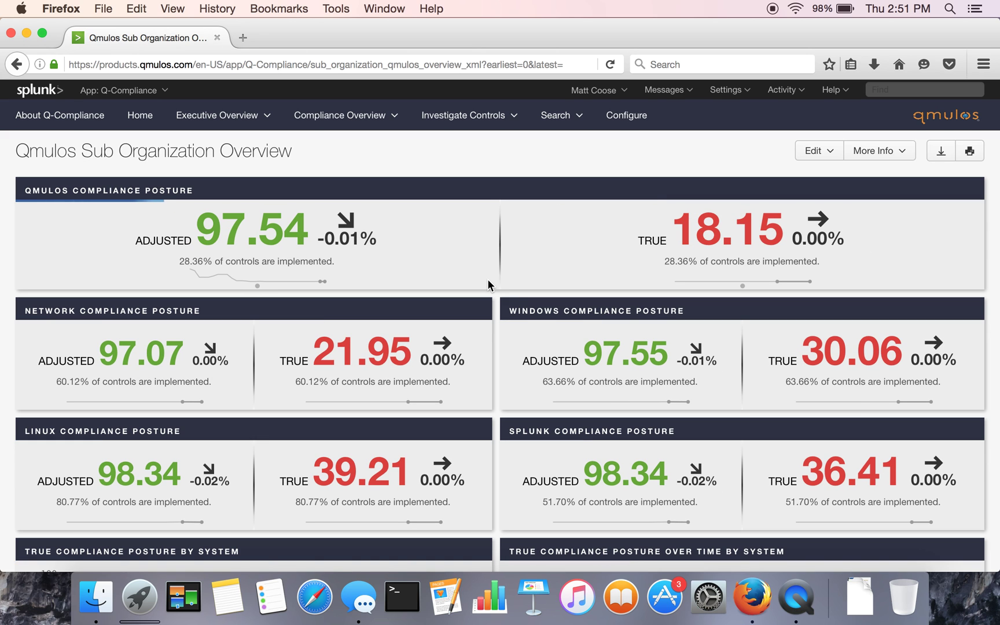
scroll(488, 279, down, 2)
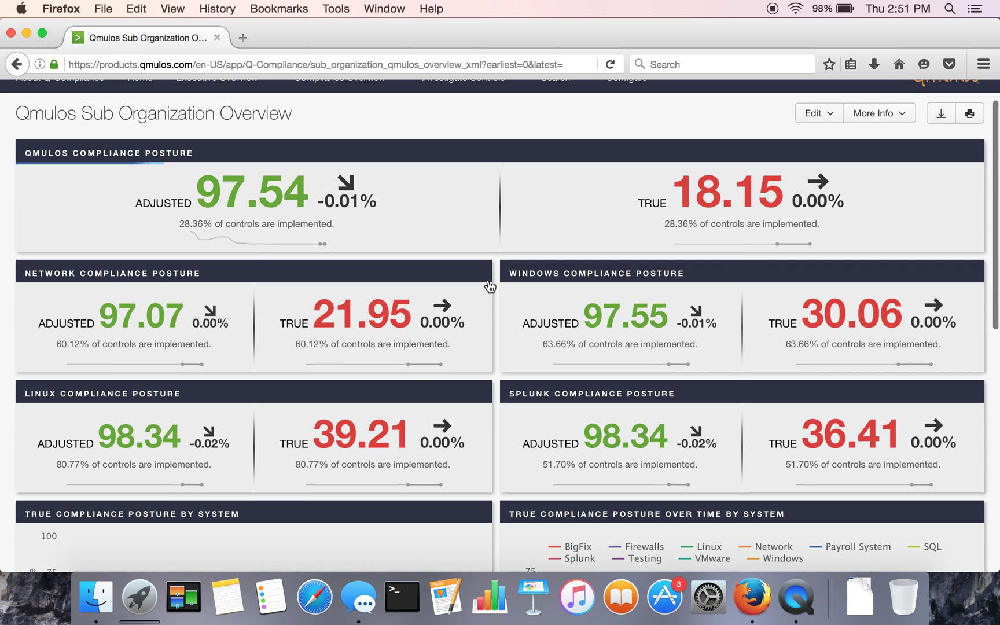
scroll(489, 286, down, 1)
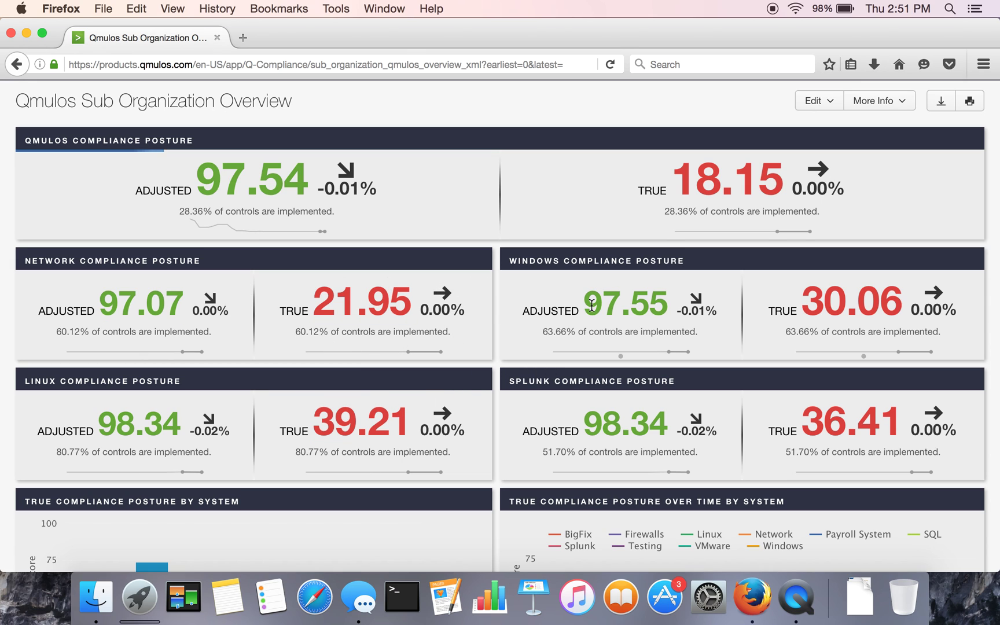
scroll(591, 305, down, 5)
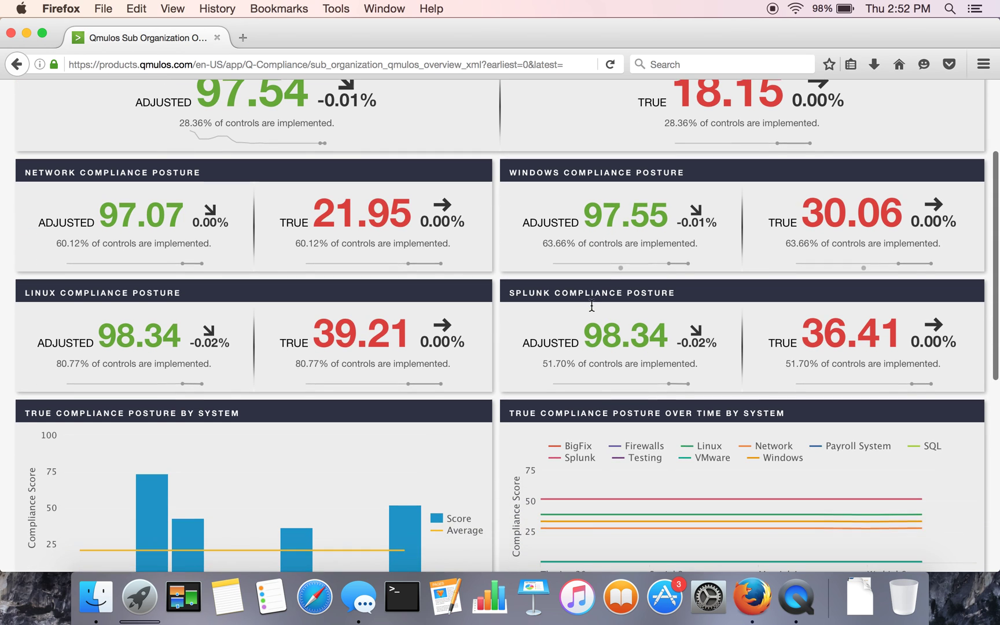
scroll(591, 305, down, 3)
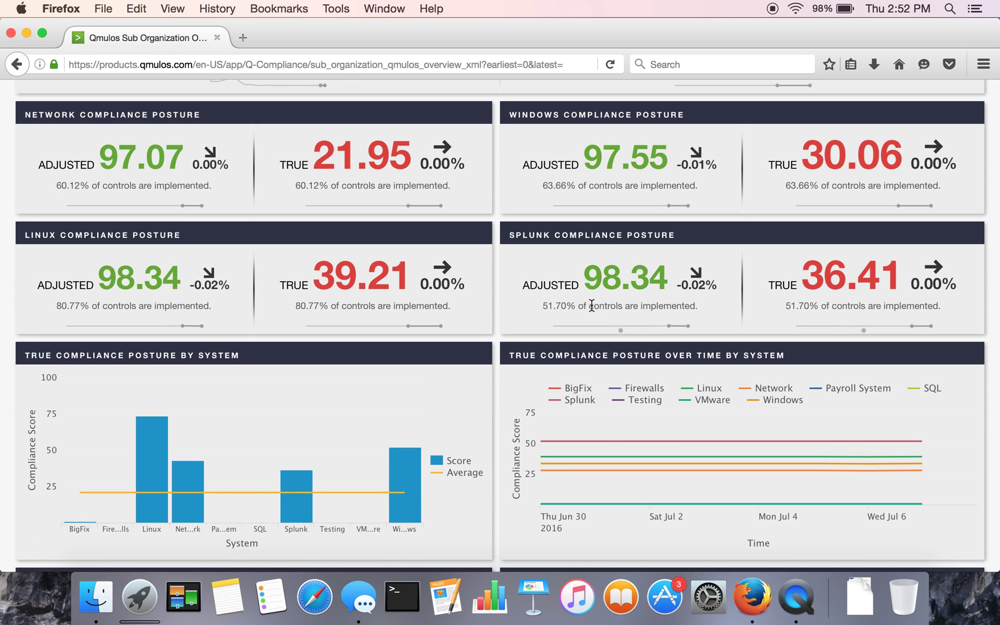
scroll(591, 305, down, 4)
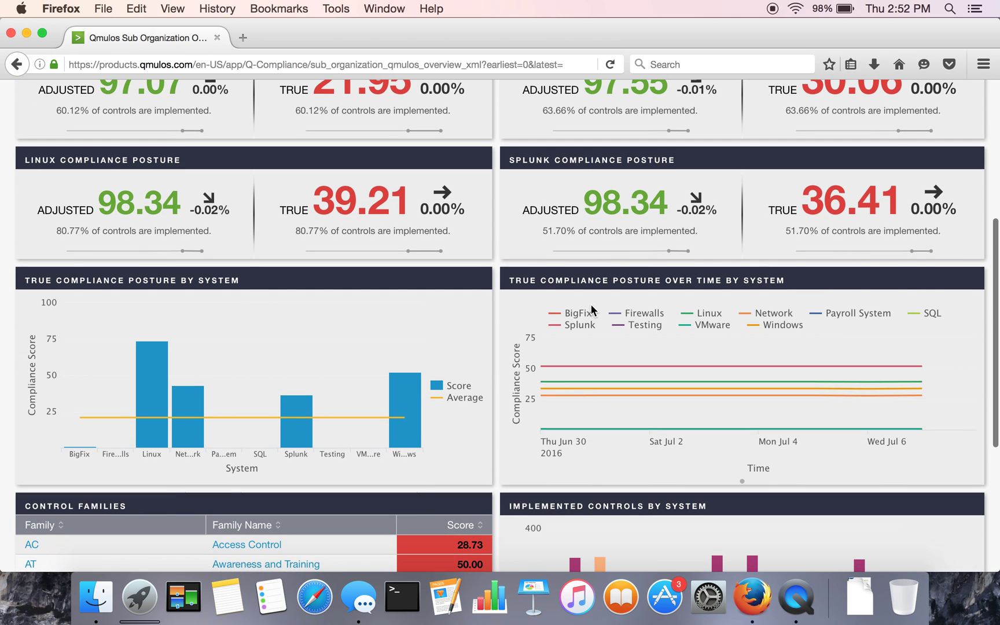
scroll(592, 310, down, 7)
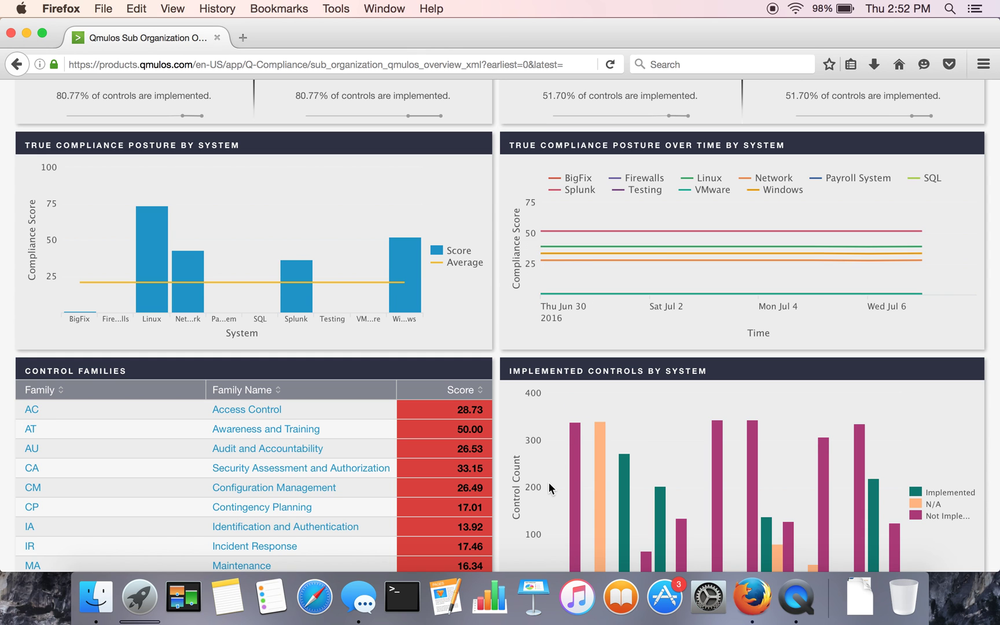
scroll(549, 485, down, 5)
scroll(549, 485, up, 20)
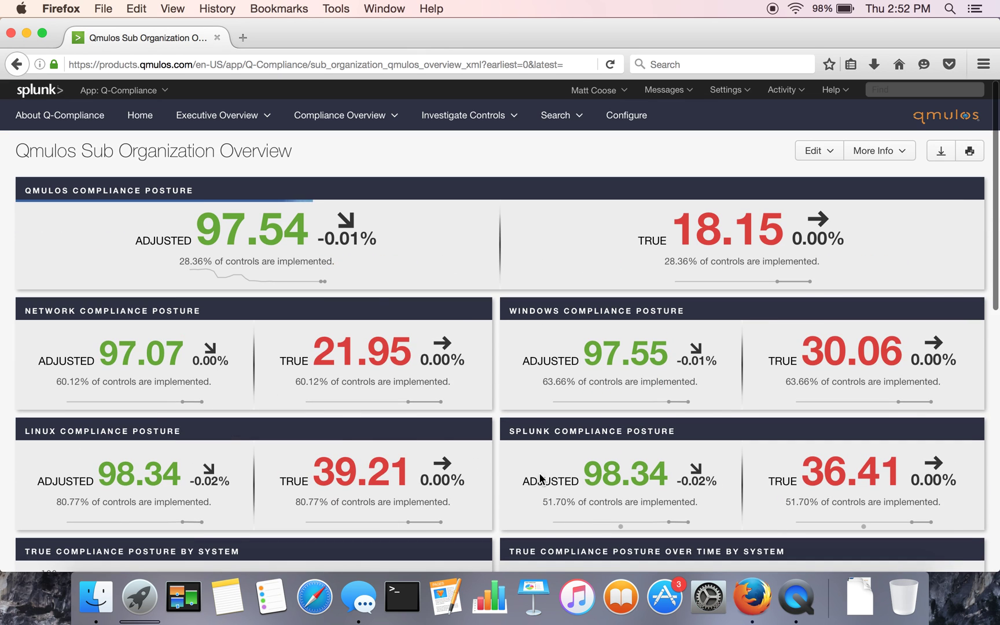
click(398, 116)
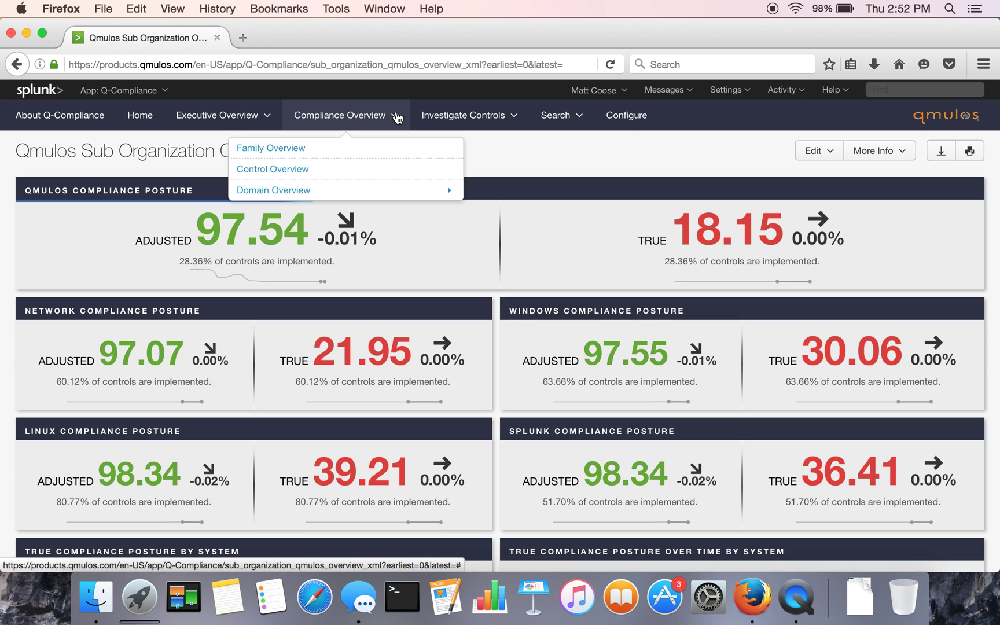
Step: Open the Family Overview page and reload it so the family scores populate
click(270, 150)
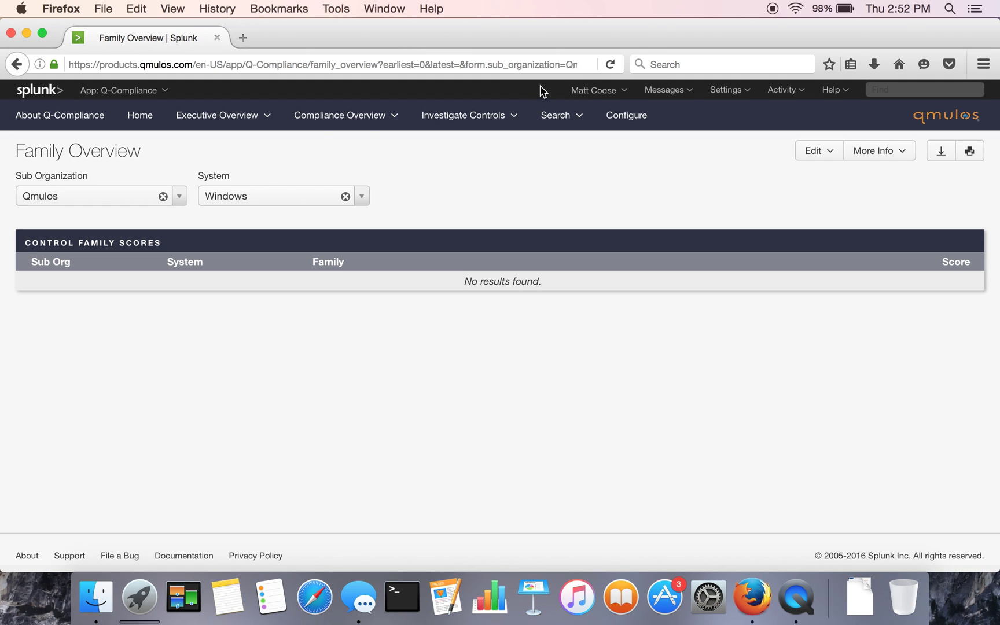
click(609, 65)
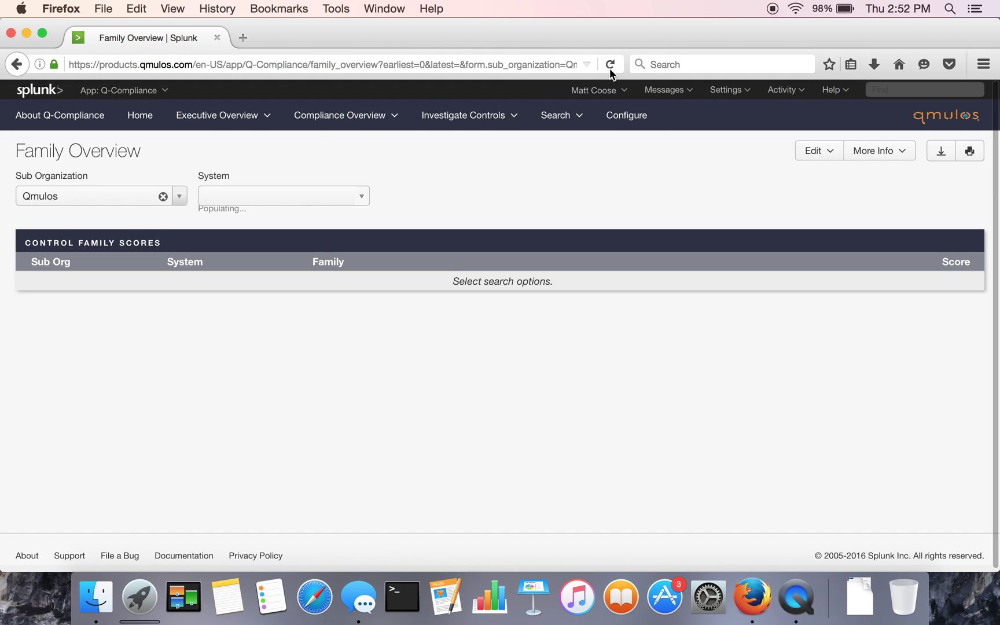
scroll(589, 452, down, 5)
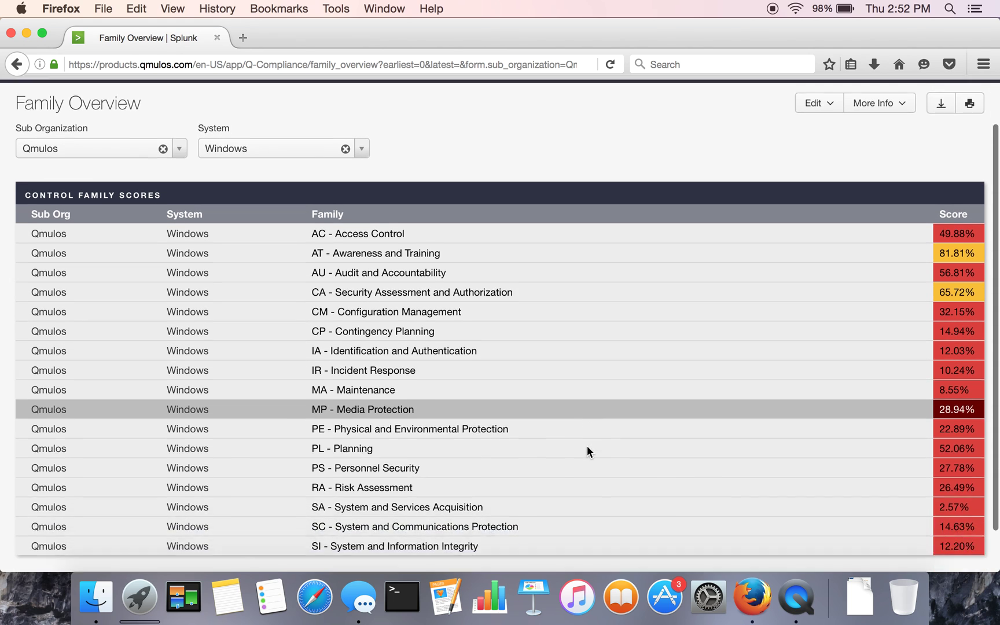
scroll(589, 452, up, 5)
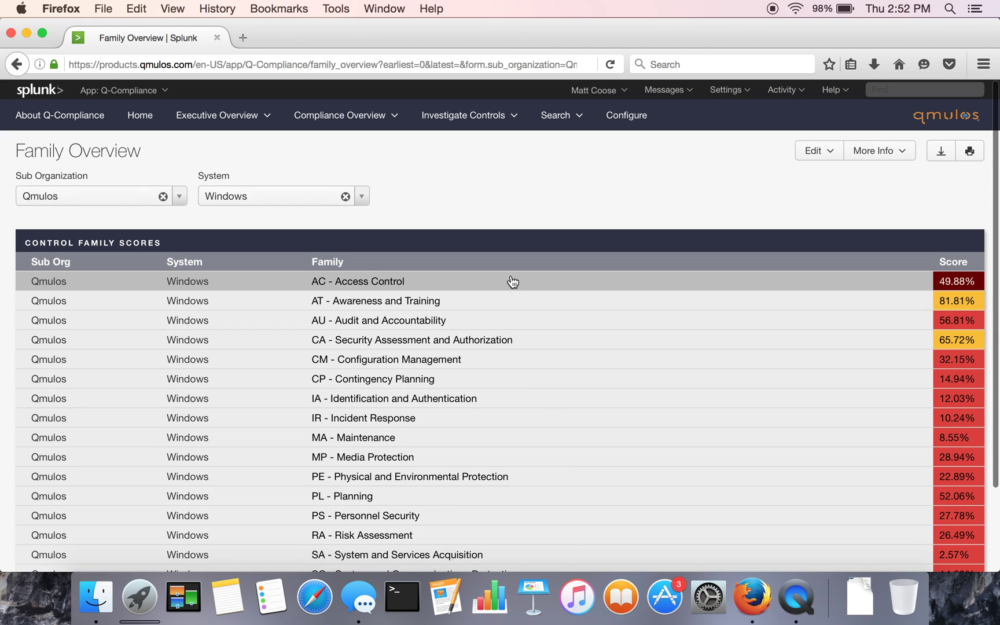
Step: Drill into AC - Access Control for Qmulos Windows, e.g. AC-01 100.00%, AC-02 76.39%
click(369, 282)
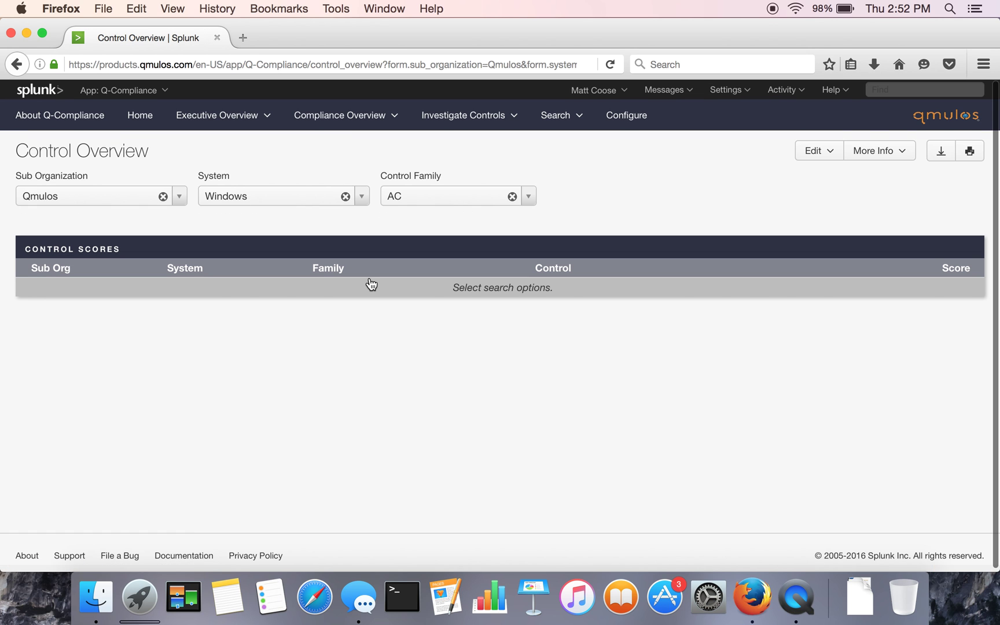
scroll(471, 296, down, 1)
scroll(471, 300, down, 15)
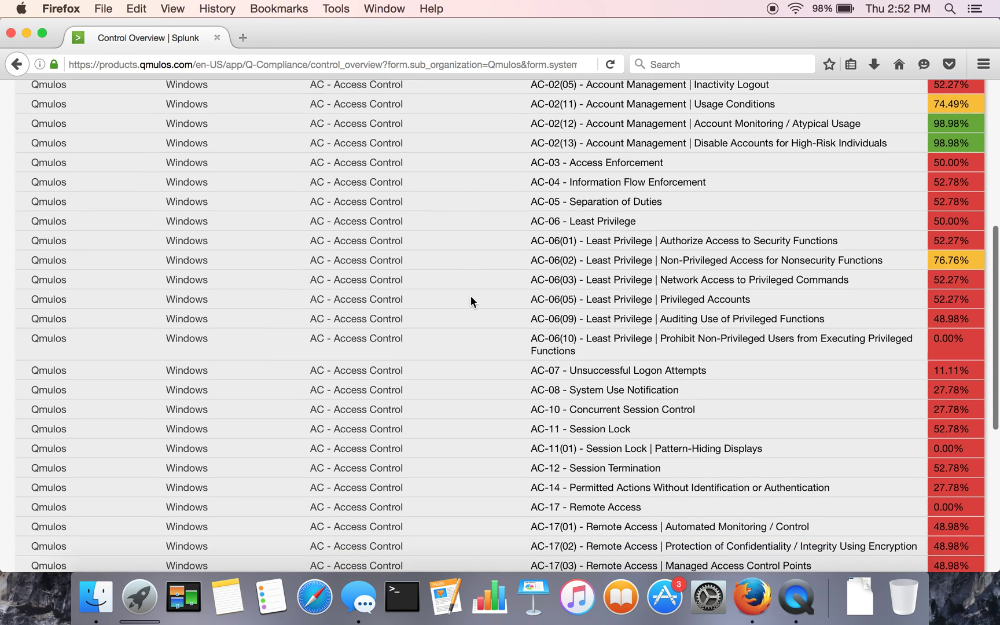
scroll(474, 302, up, 15)
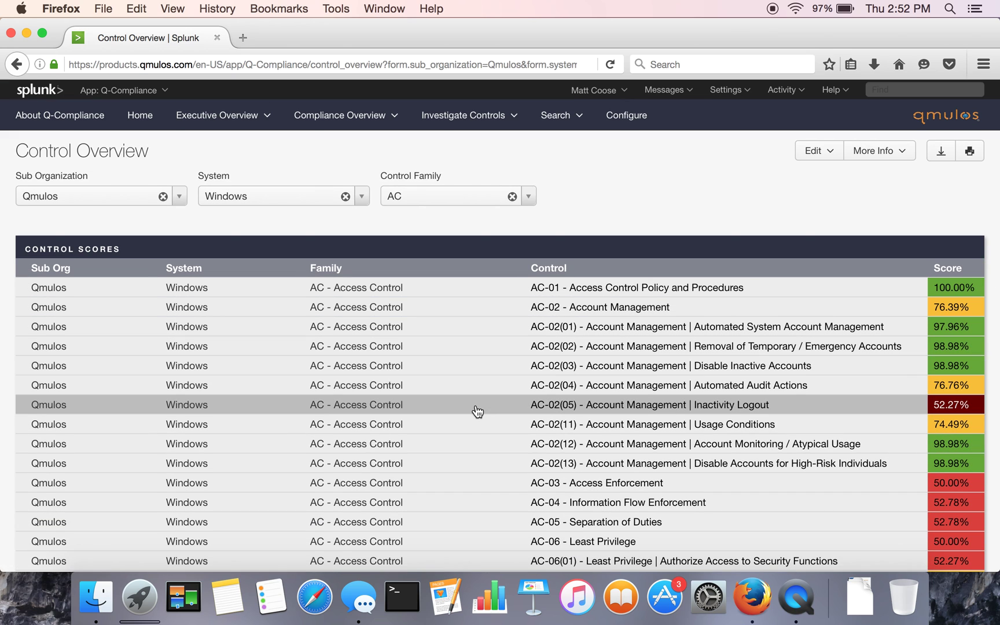
Step: Open AC-02 Account Management for Qmulos Windows and review its Passed audit status and indicators
click(599, 307)
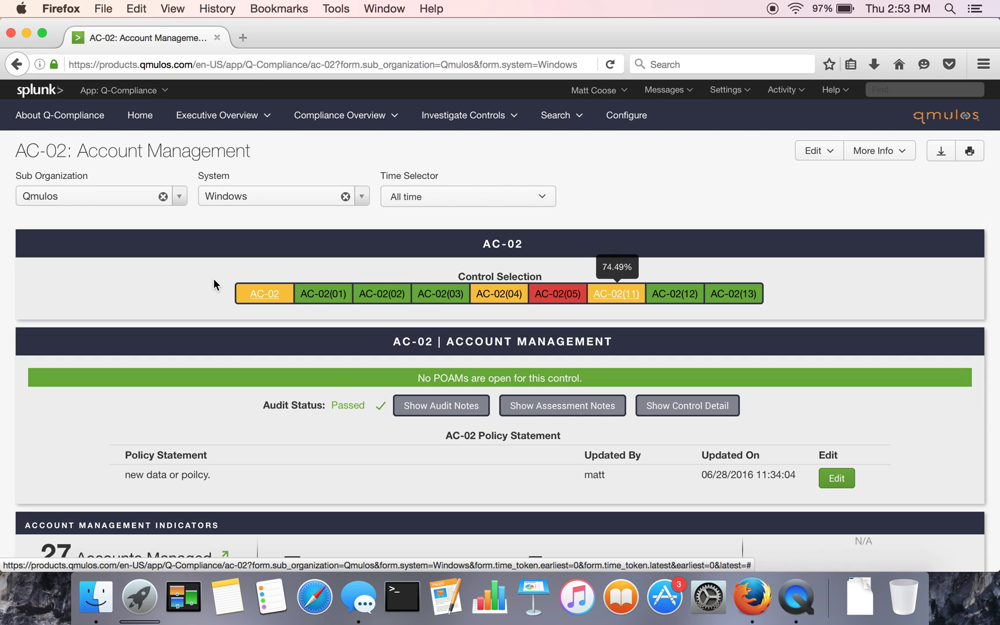
scroll(192, 282, down, 1)
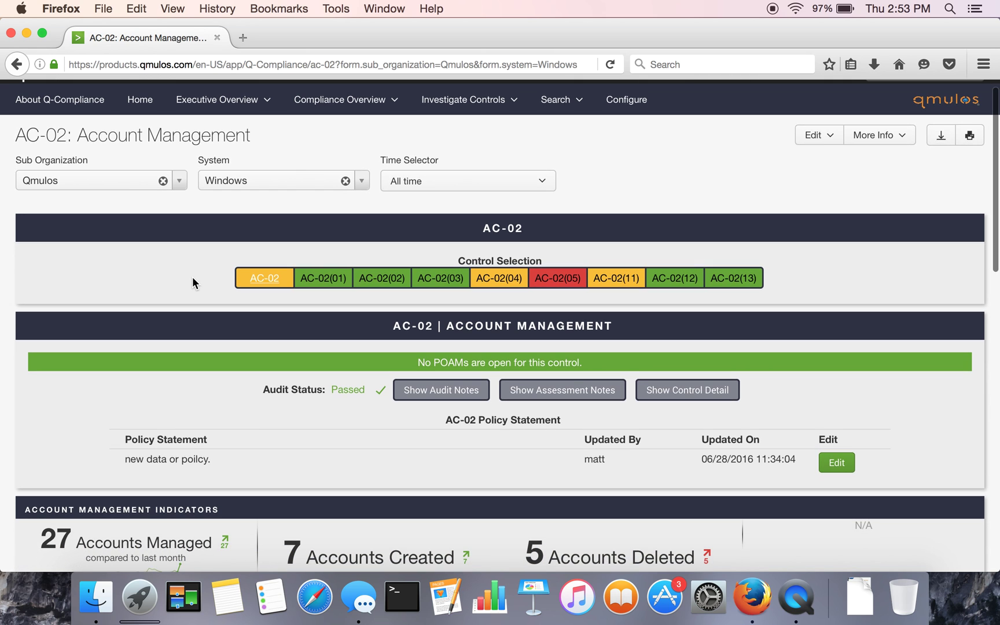
scroll(193, 279, down, 1)
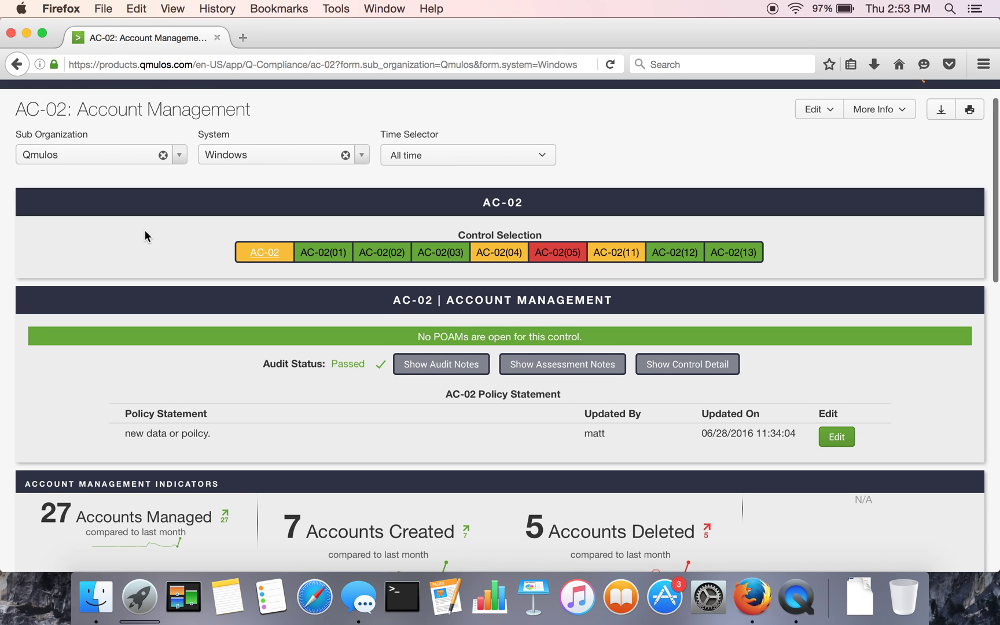
scroll(145, 230, down, 4)
scroll(145, 230, up, 5)
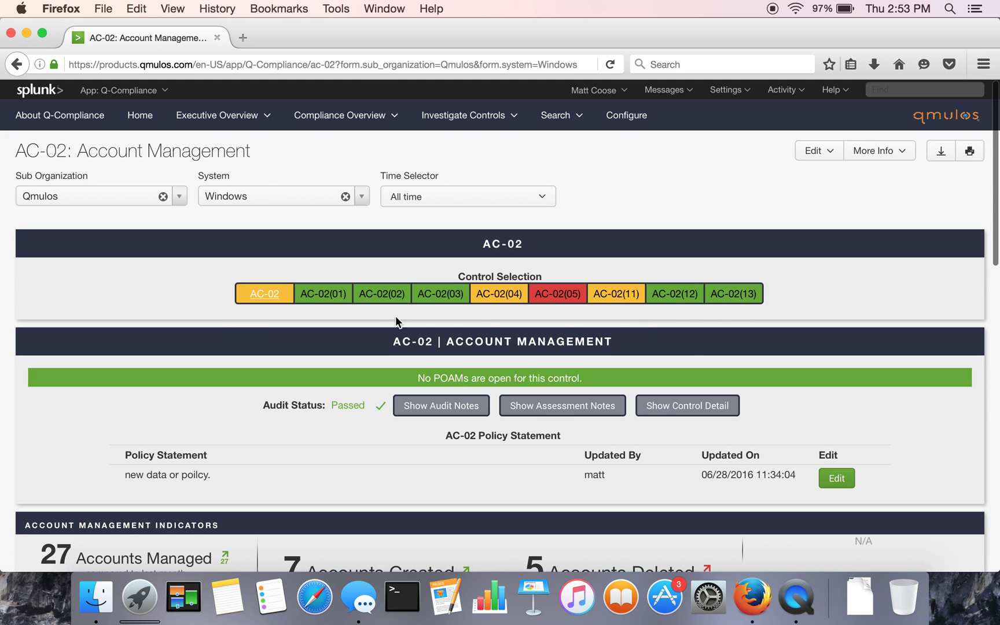
Step: Read the full AC-02 control description and close it
click(707, 406)
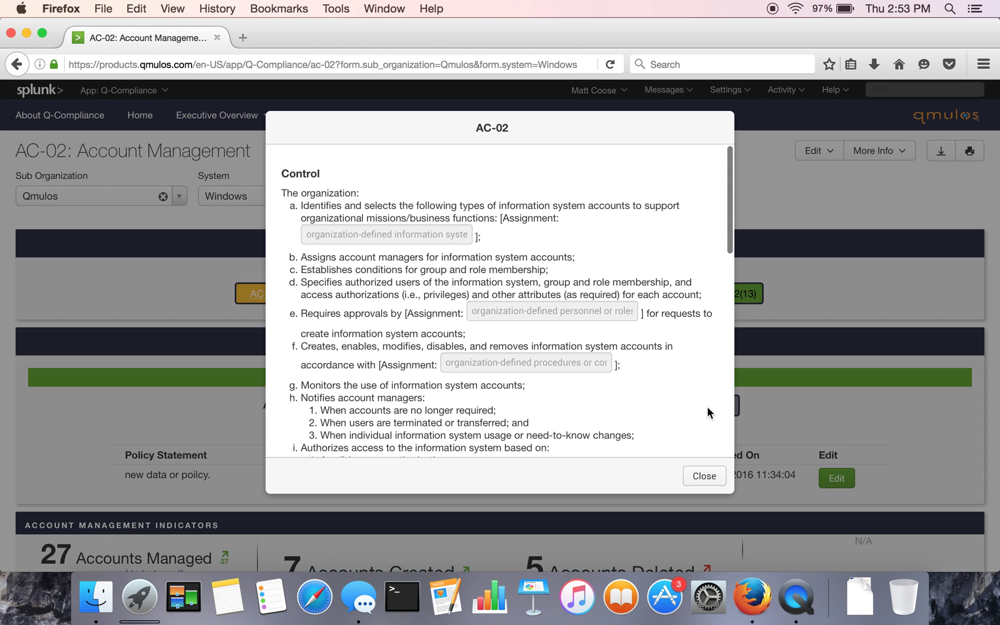
scroll(367, 277, down, 1)
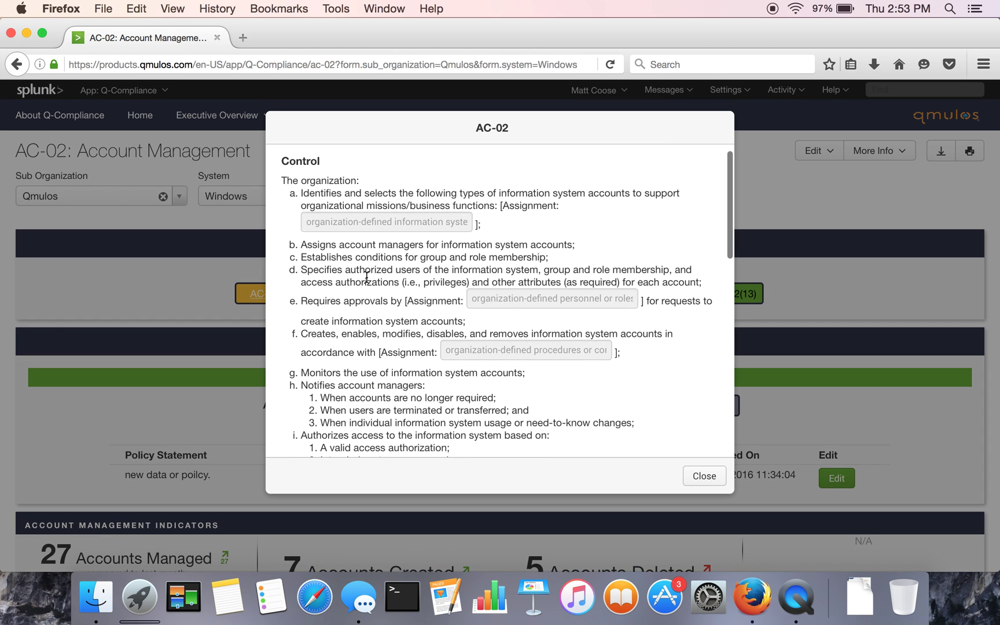
scroll(366, 277, down, 3)
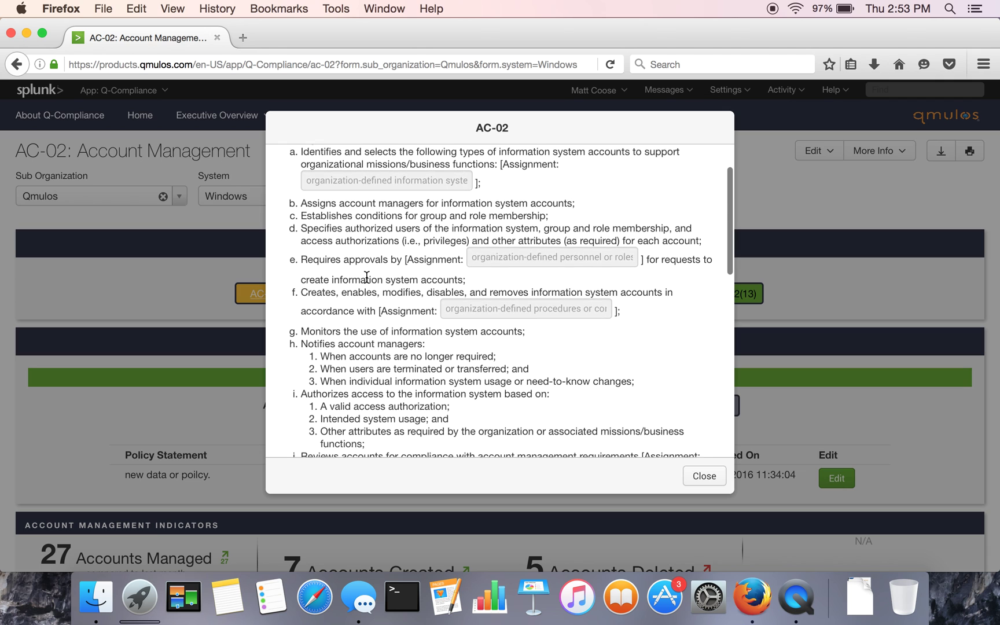
scroll(366, 276, down, 10)
scroll(366, 277, up, 15)
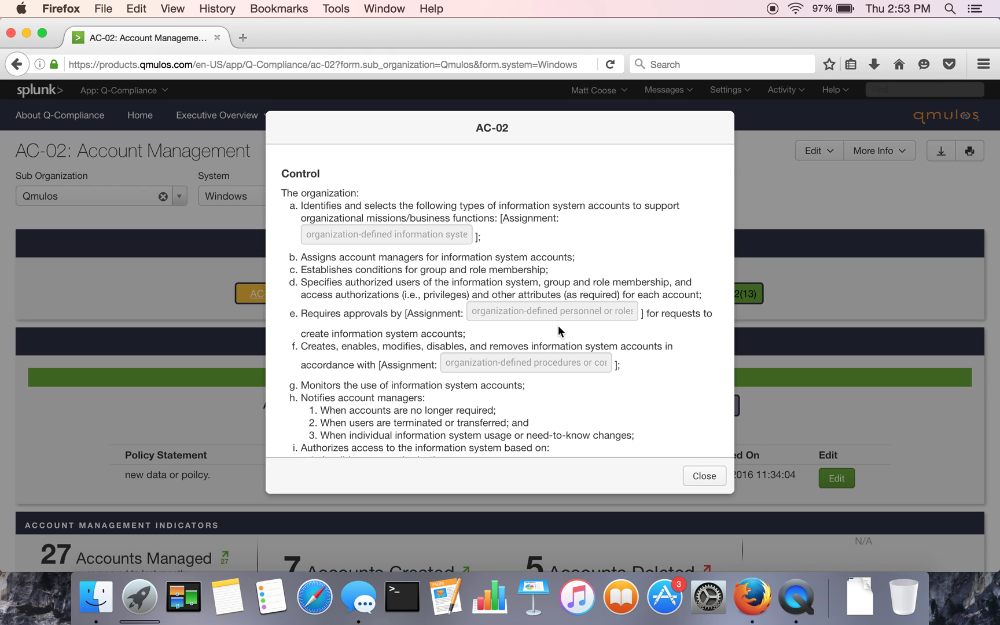
scroll(361, 403, down, 5)
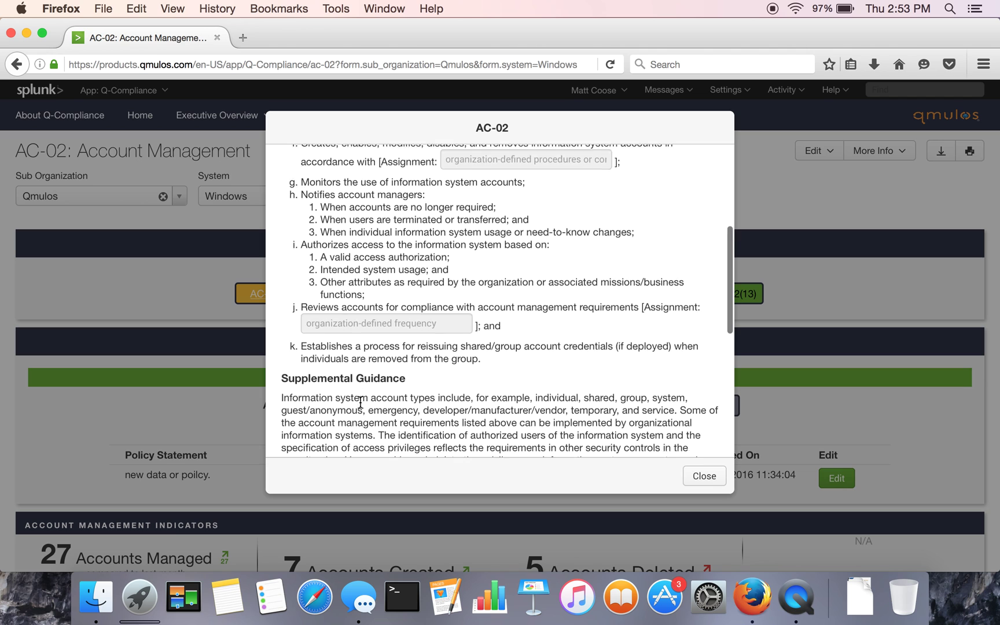
scroll(365, 353, up, 6)
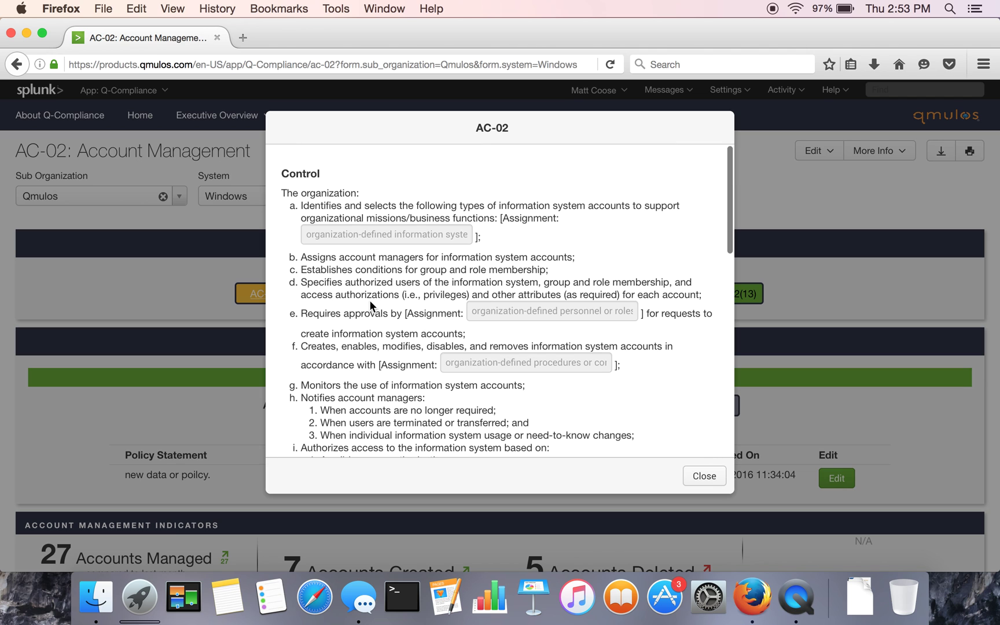
click(703, 477)
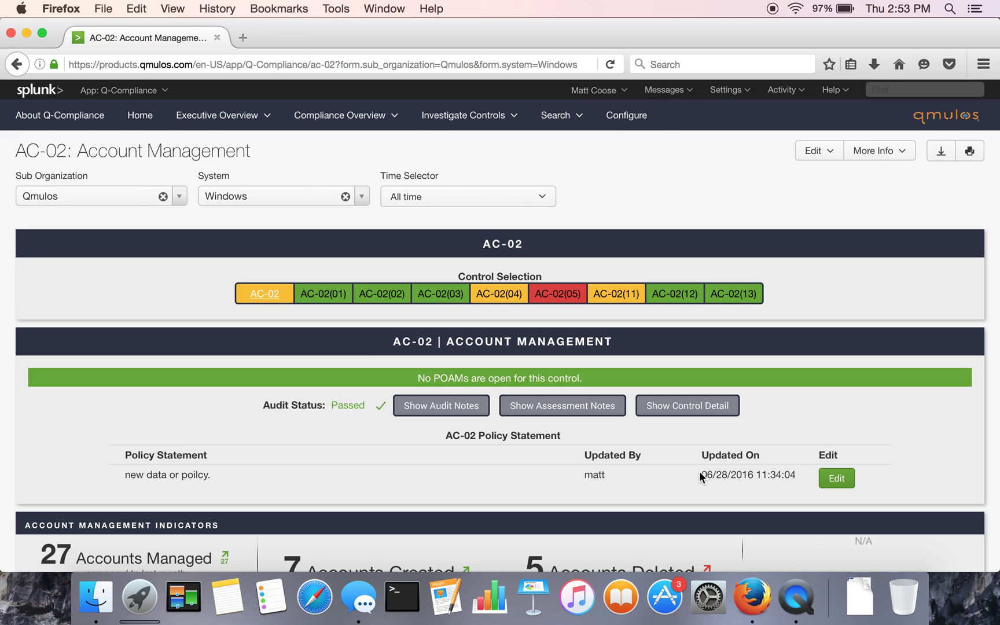
Step: View the AC-02(04) enhancement's description, then return to the base AC-02 control
click(505, 294)
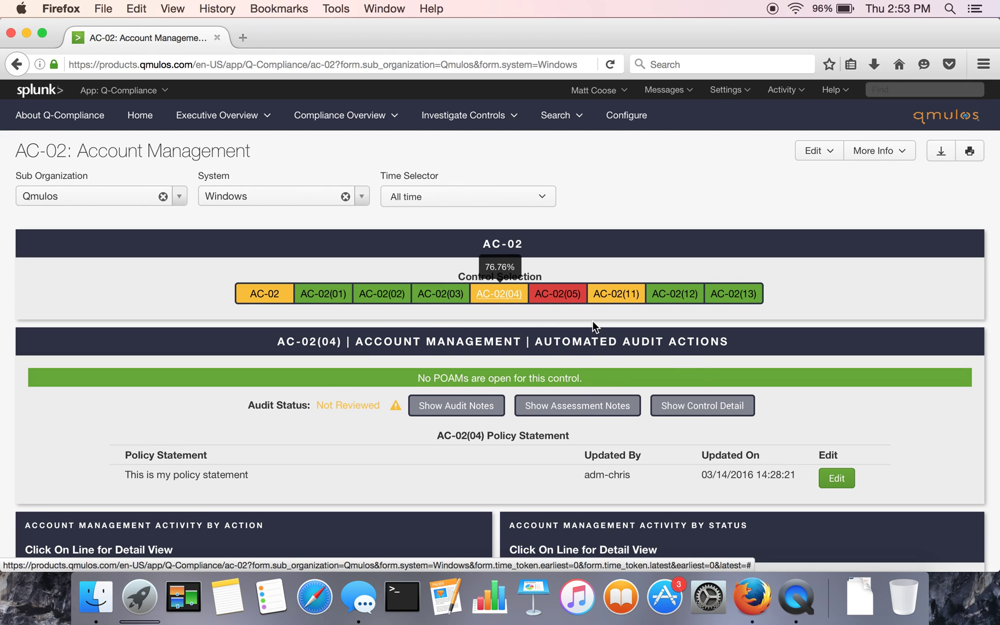
click(717, 406)
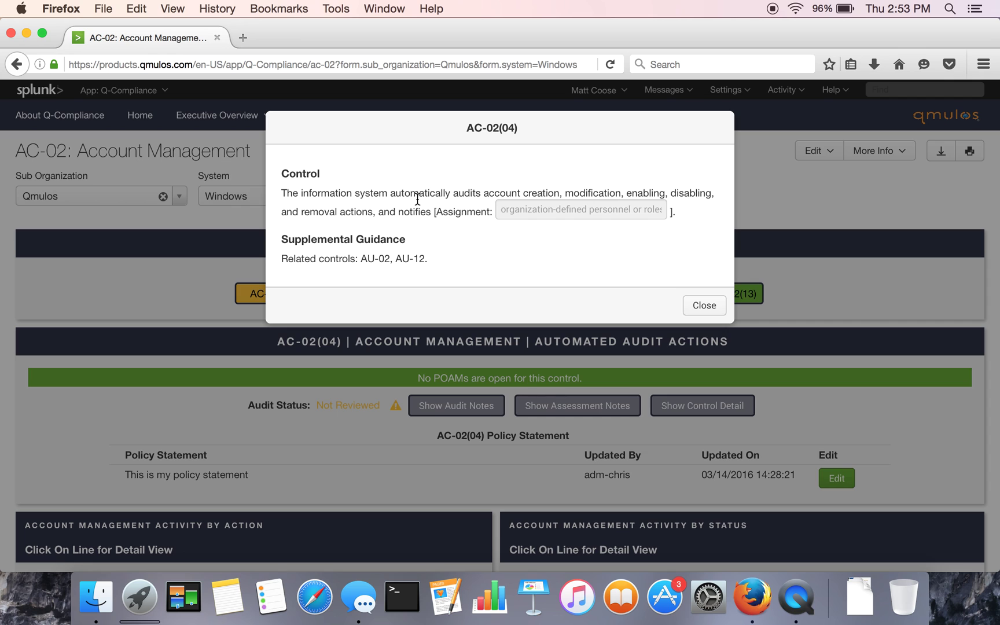
click(701, 306)
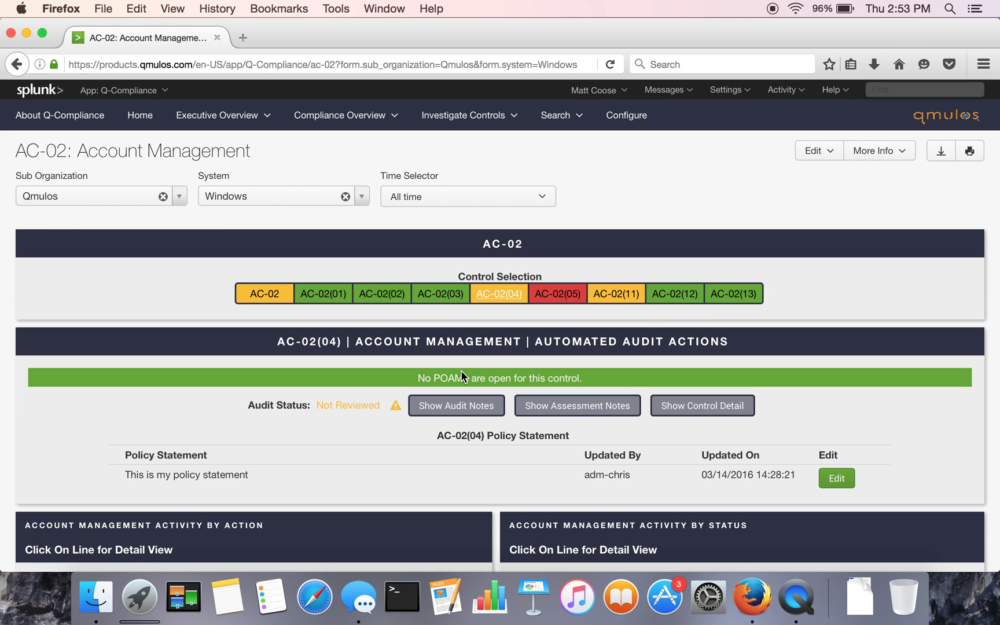
scroll(462, 376, down, 2)
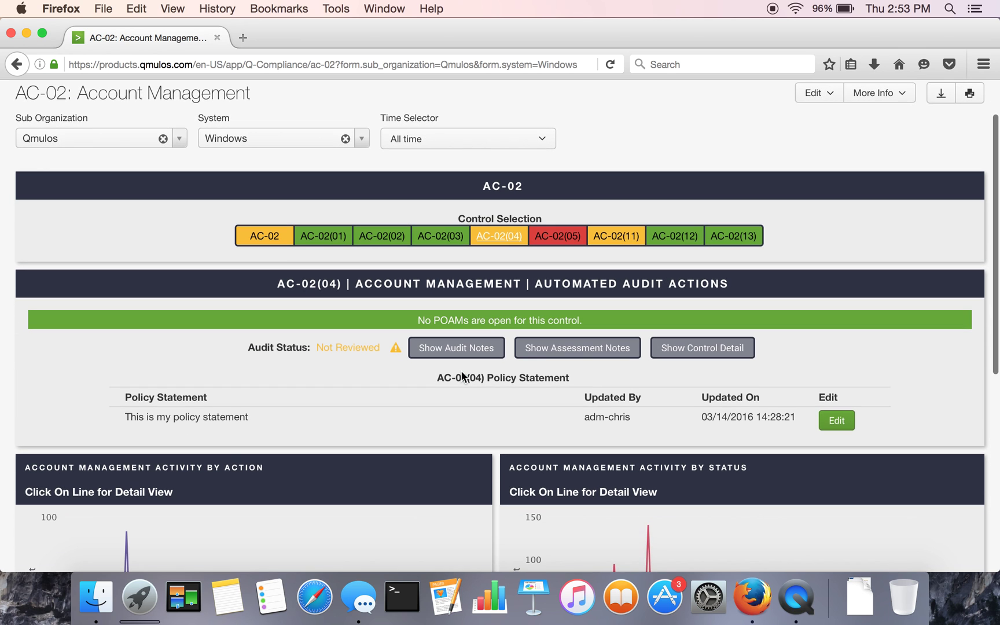
click(274, 242)
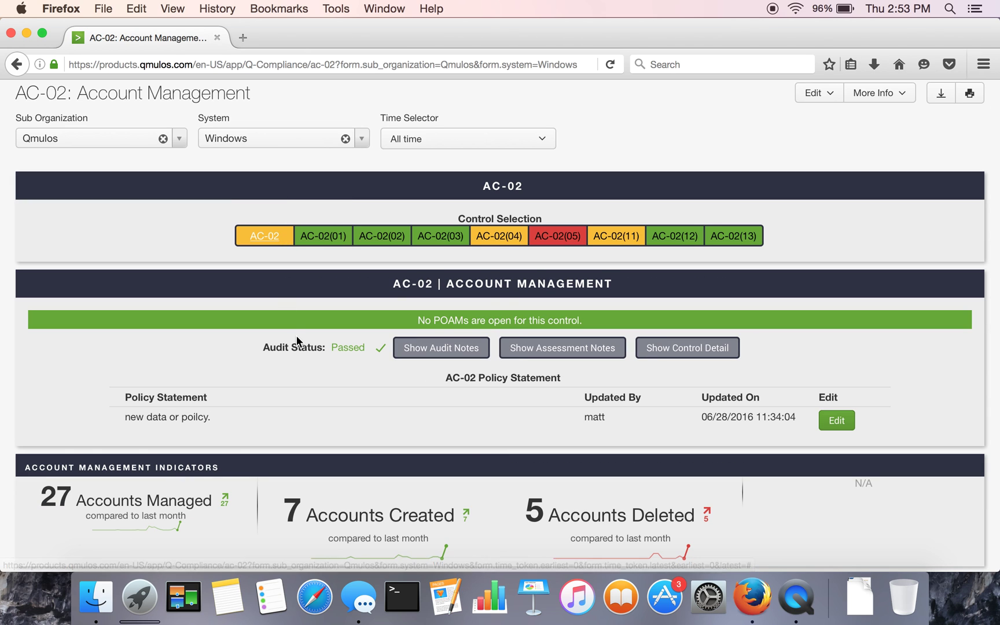
Step: Submit the assessment note 'new note.' on AC-02 and confirm it tops the history
click(571, 350)
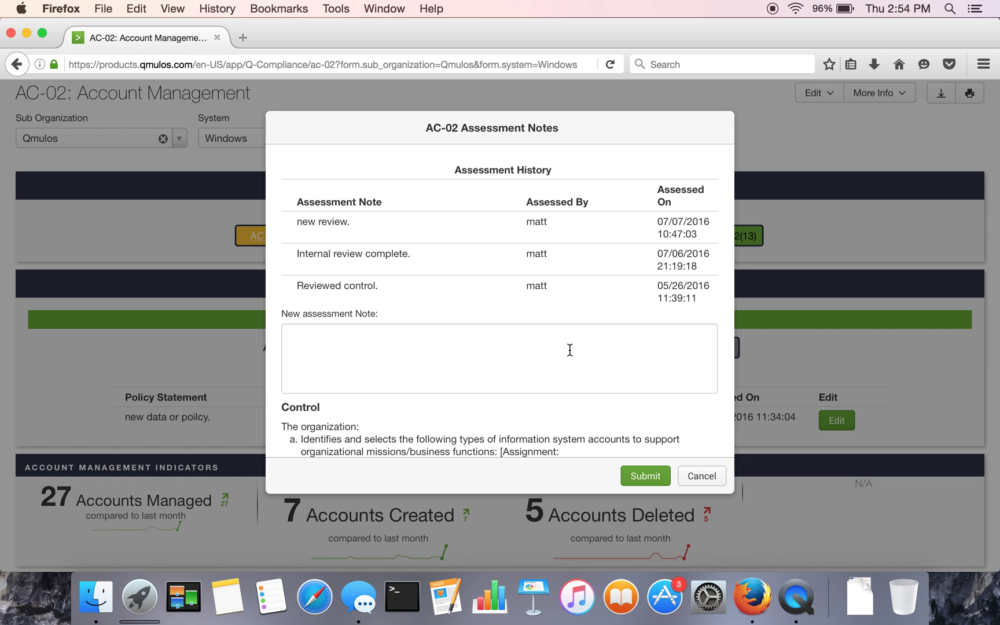
click(387, 335)
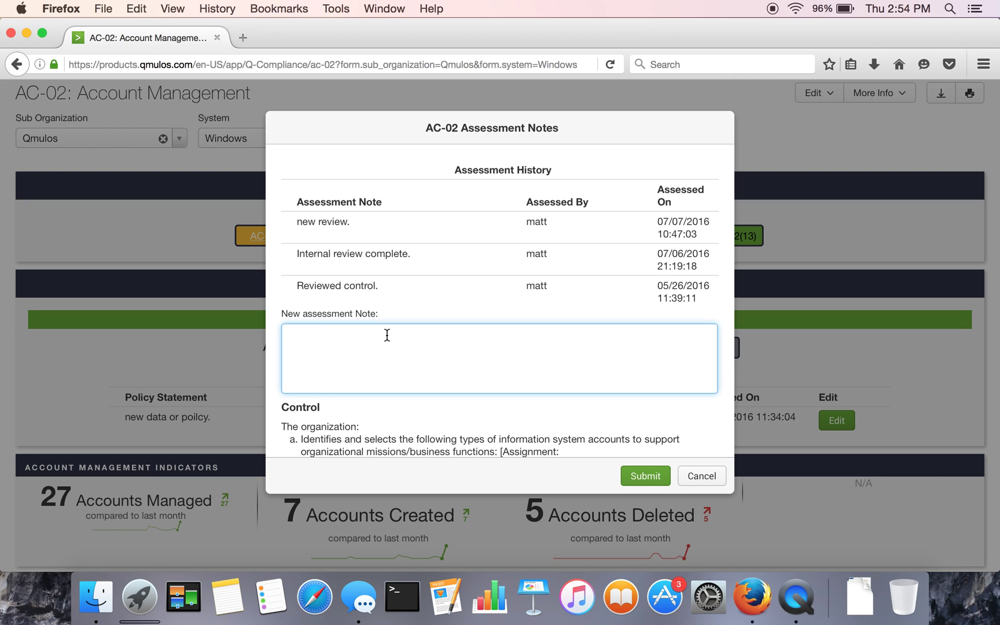
text(new note.)
scroll(602, 406, down, 5)
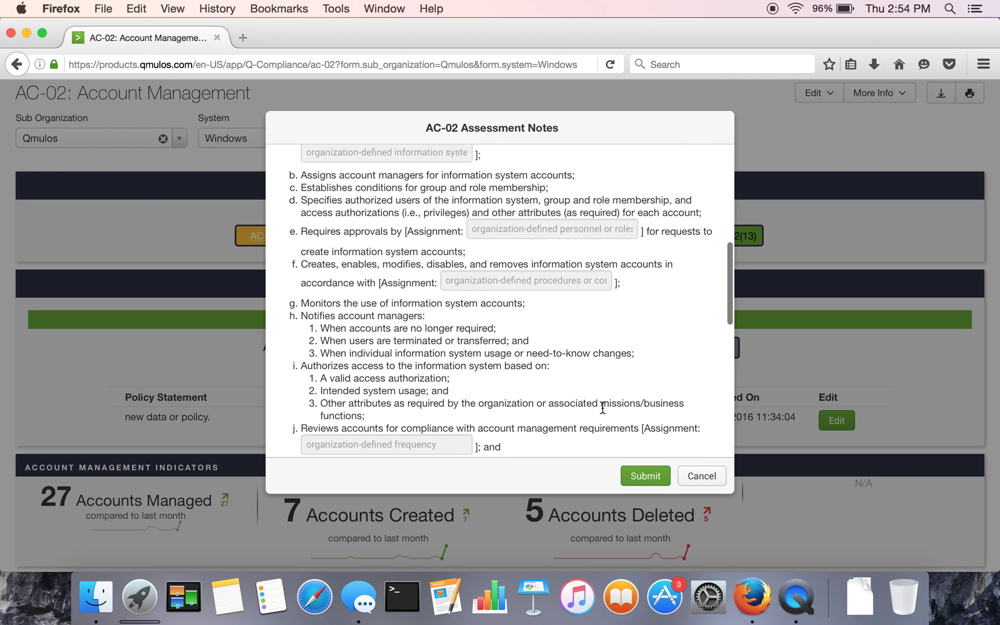
scroll(602, 408, up, 10)
click(646, 475)
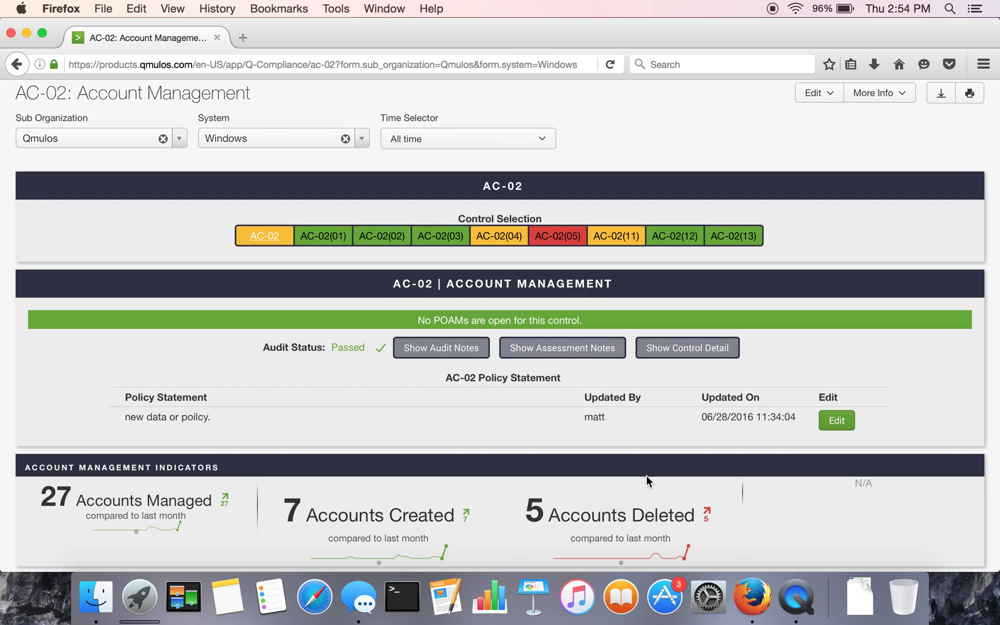
click(559, 347)
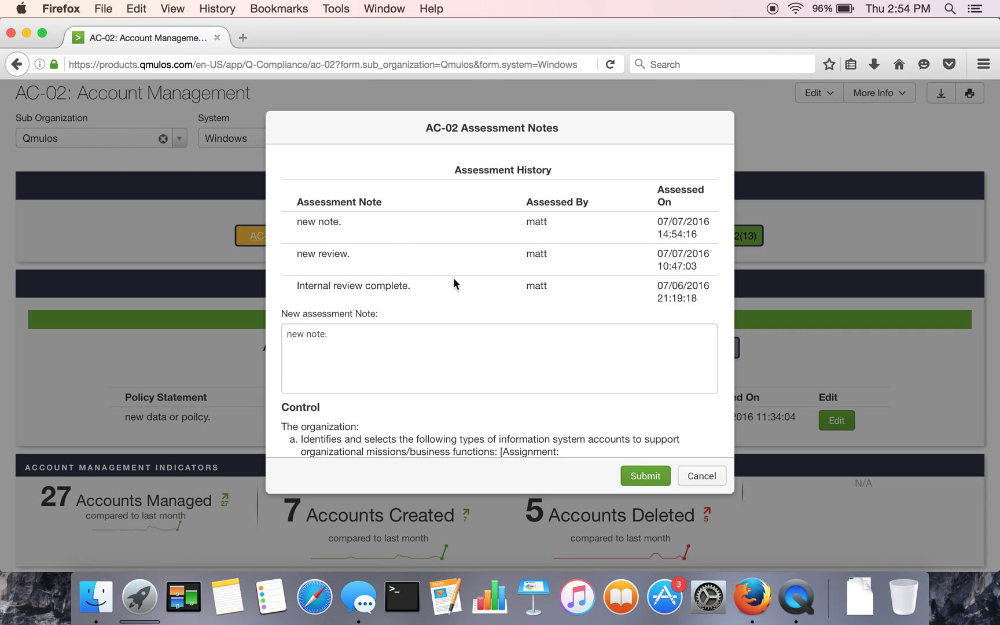
scroll(453, 283, down, 2)
scroll(453, 283, up, 2)
Step: Check AC-02's audit notes ('Well Done.') and status options, closing without changes
click(701, 475)
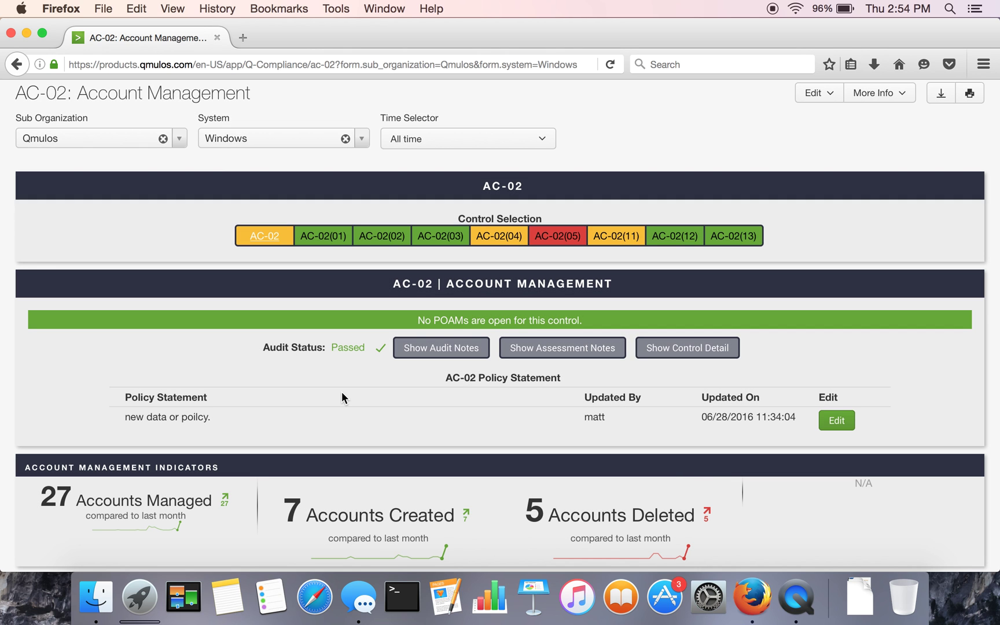
click(440, 348)
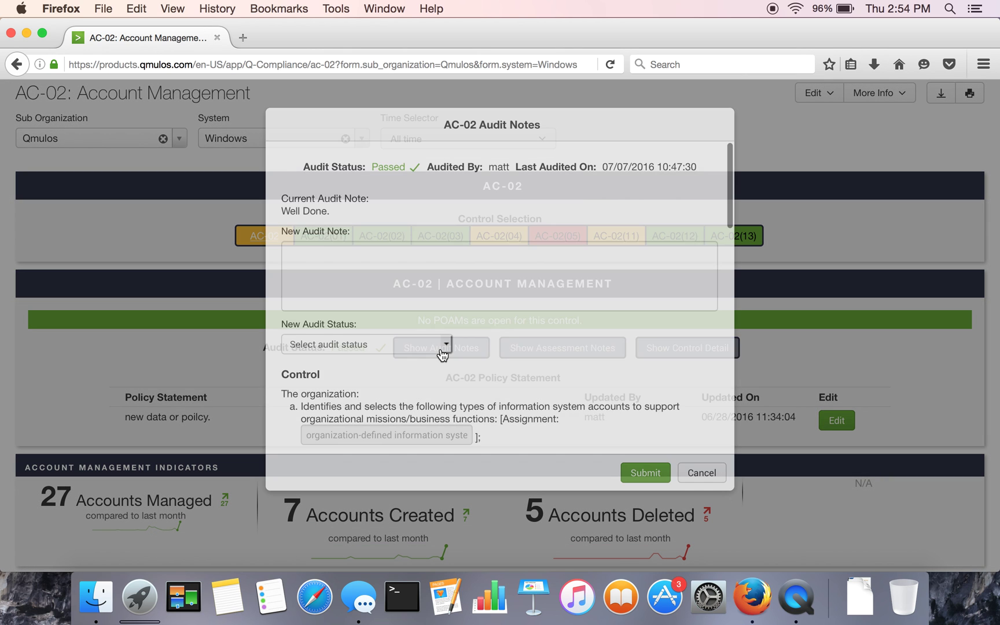
click(430, 261)
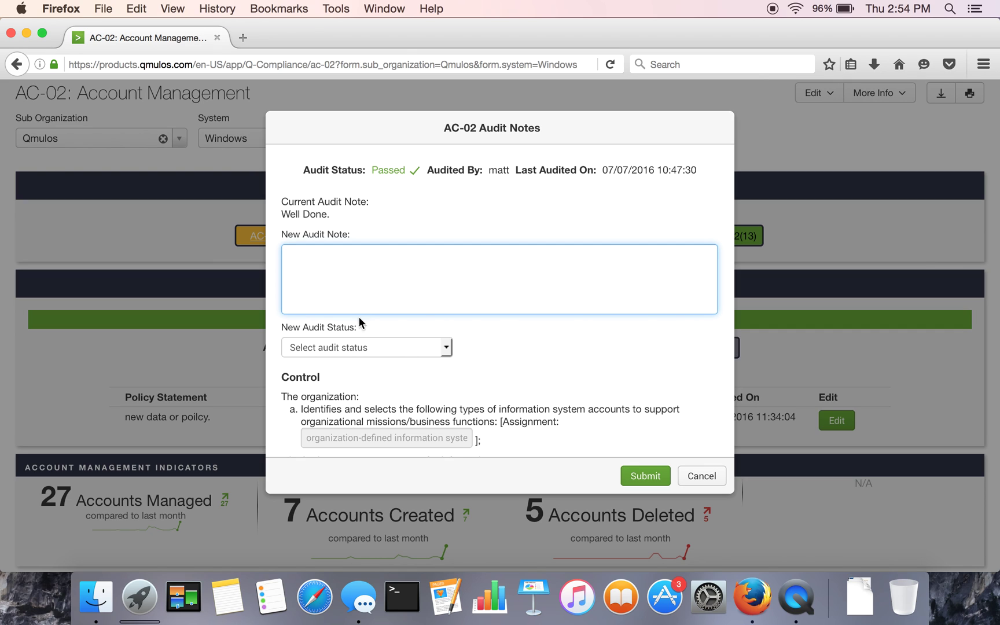
click(445, 347)
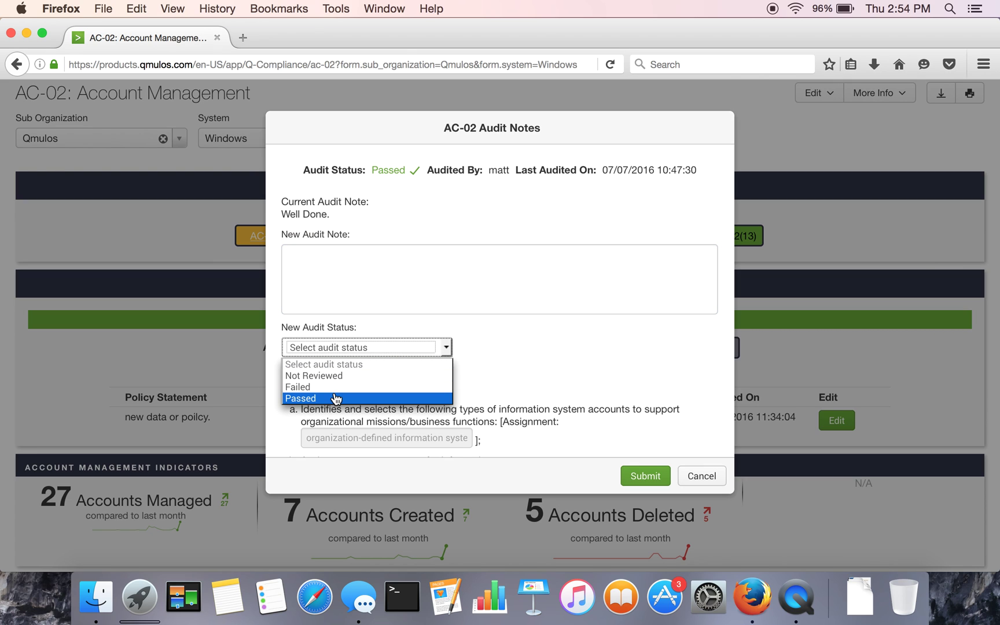
click(515, 366)
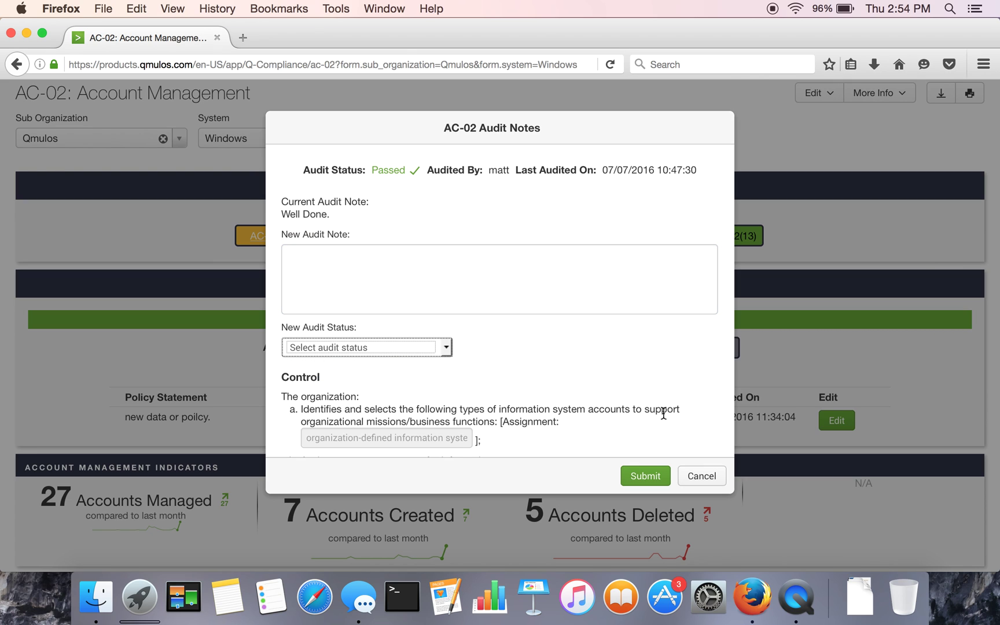
click(702, 478)
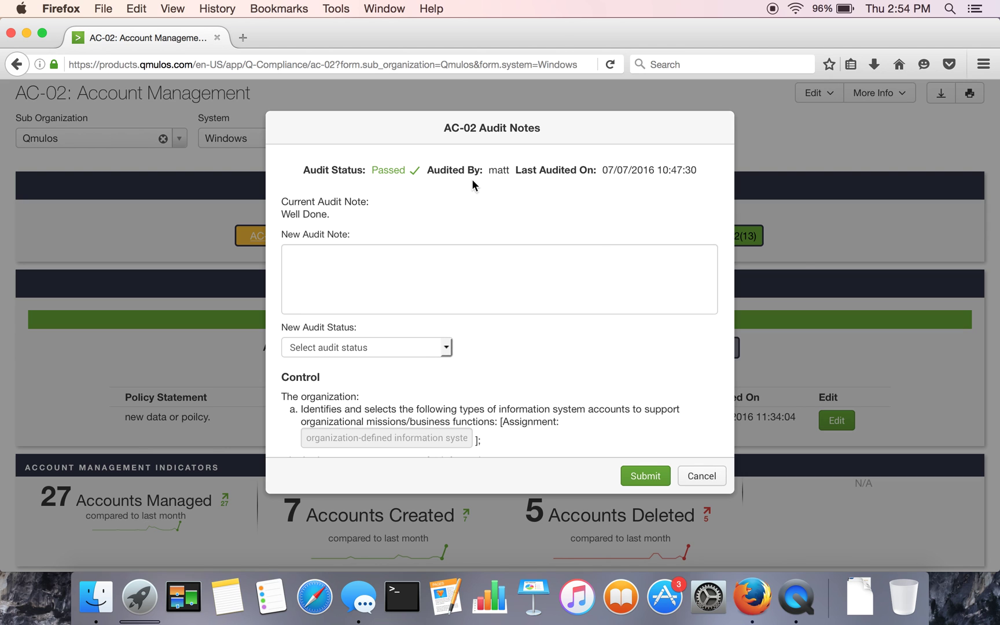
click(702, 475)
Step: Change the AC-02 policy statement from 'new data or poilcy.' to 'new policy.'
scroll(498, 429, down, 3)
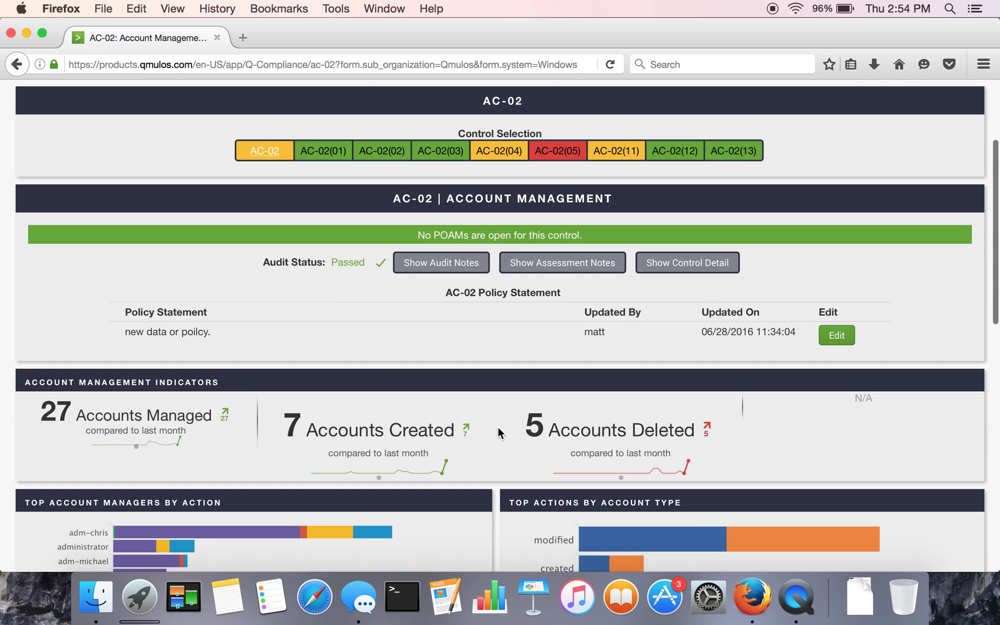
click(840, 340)
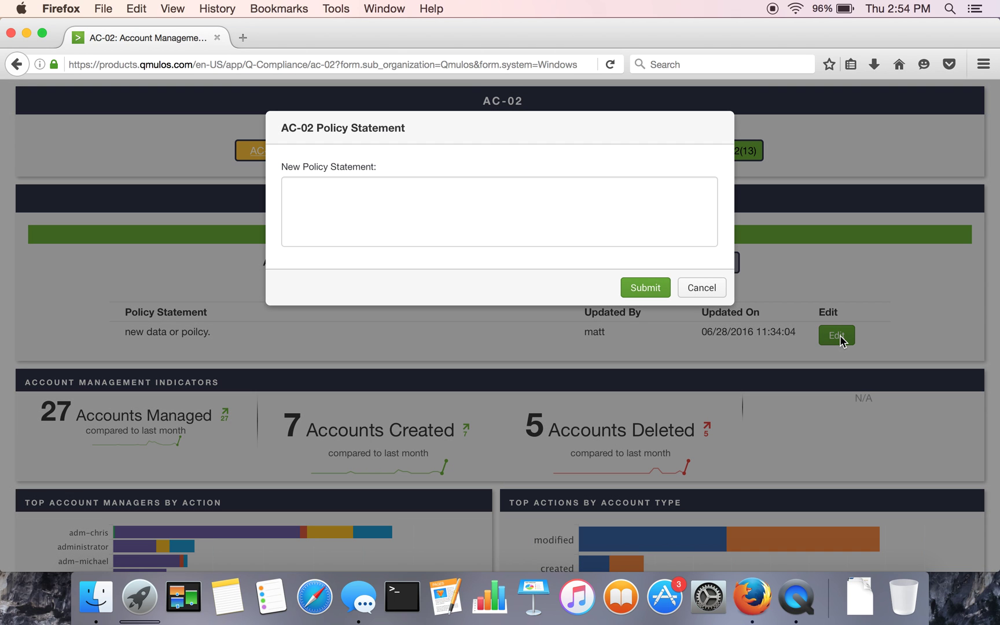
click(344, 197)
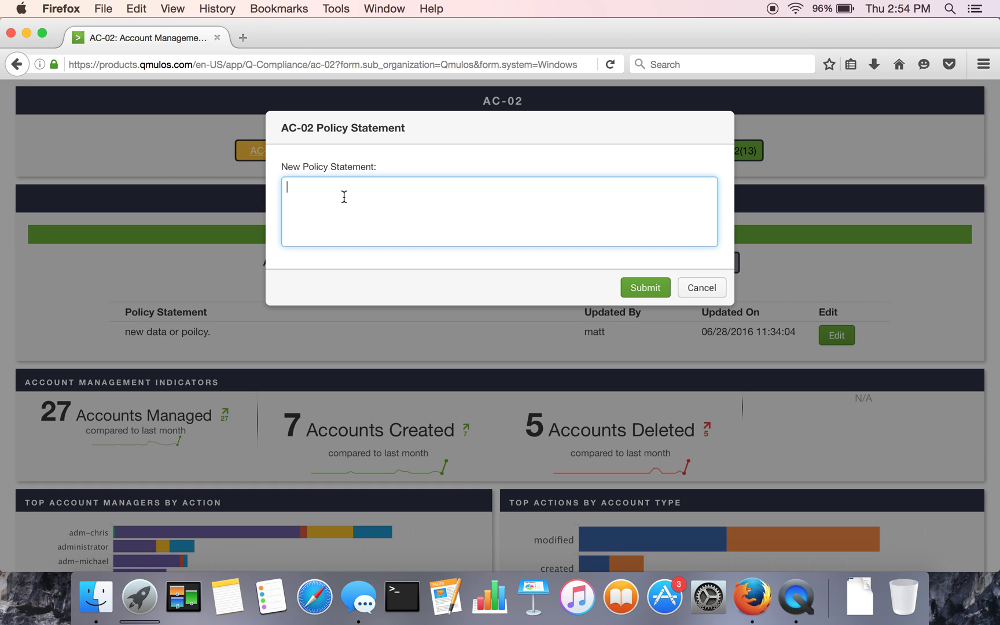
text(new policy)
key(BackSpace)
key(BackSpace)
key(BackSpace)
key(BackSpace)
text(licy.)
click(641, 288)
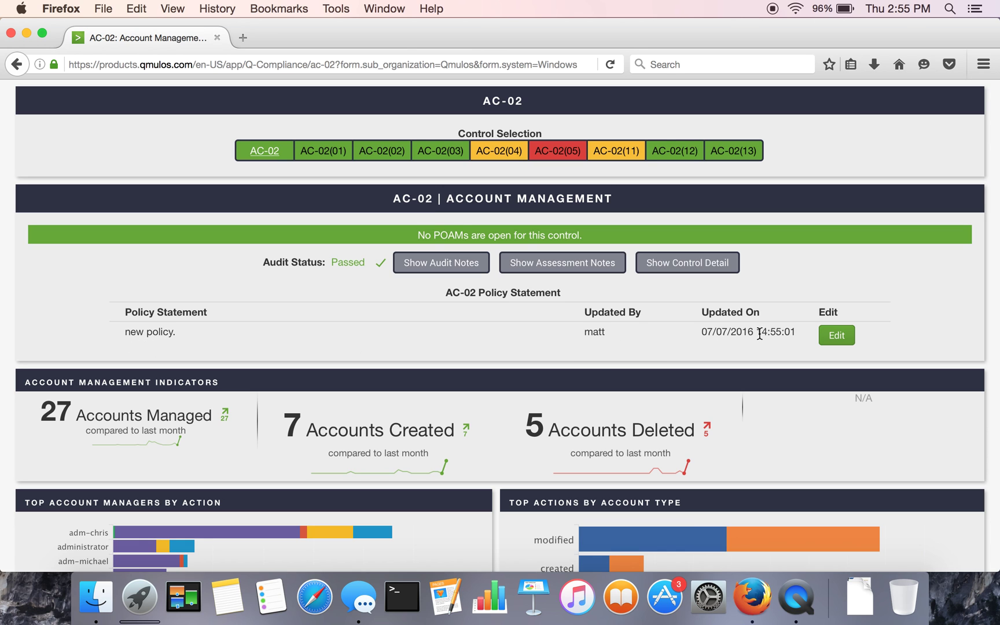
Step: Review AC-02's account indicators and charts down to the 13-file Assigned Evidence table and Evidence Management panel
scroll(758, 335, down, 3)
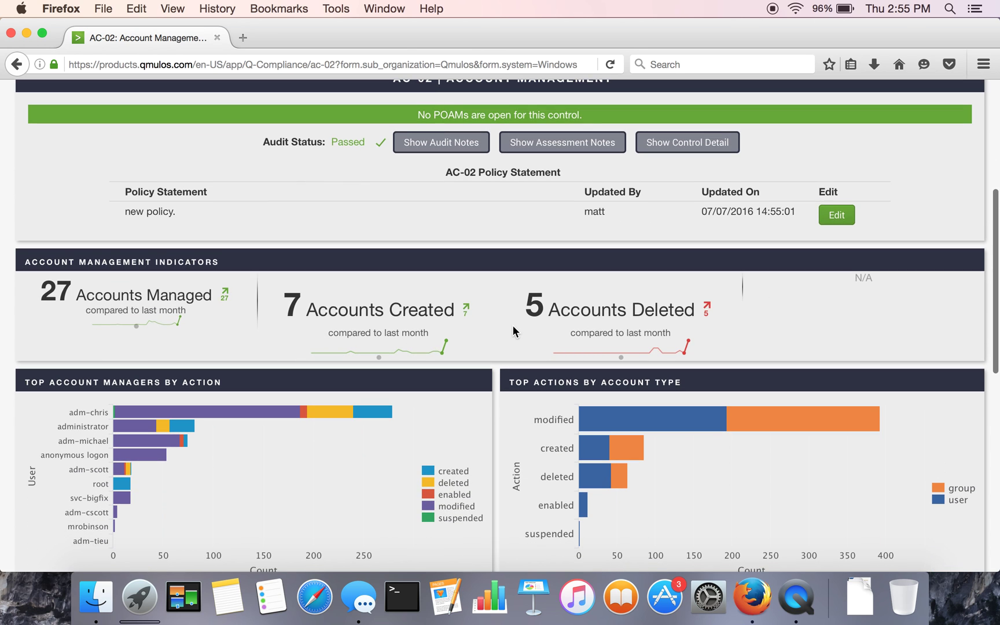
scroll(421, 442, down, 2)
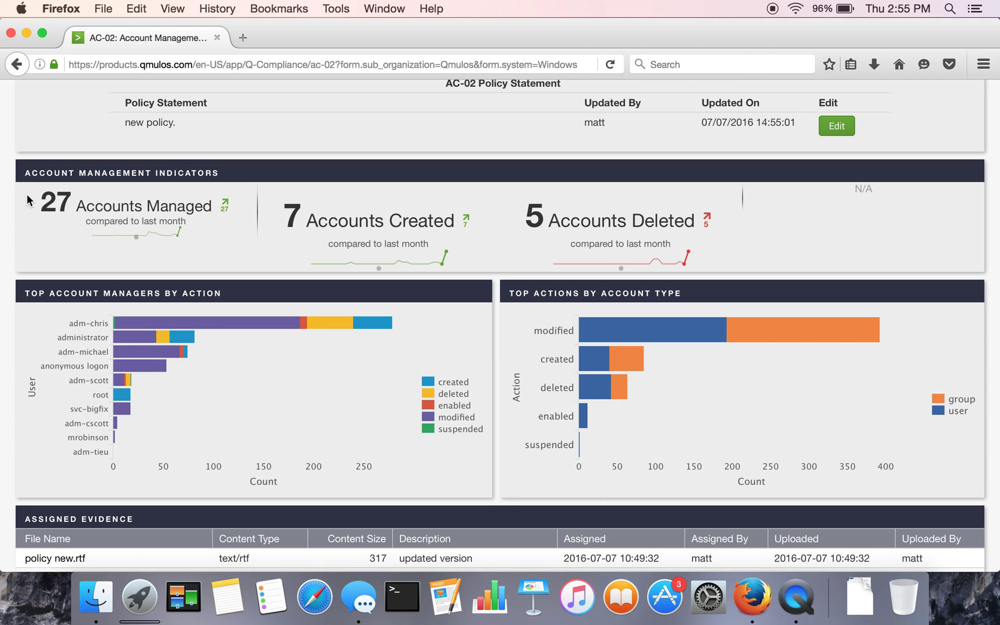
scroll(27, 200, up, 5)
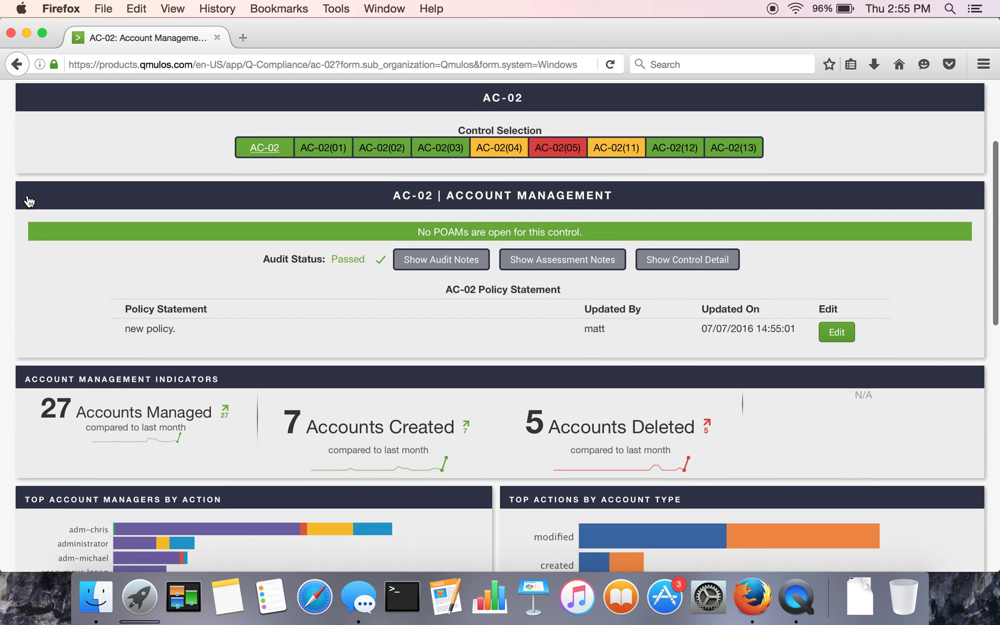
scroll(28, 199, down, 3)
scroll(28, 200, down, 3)
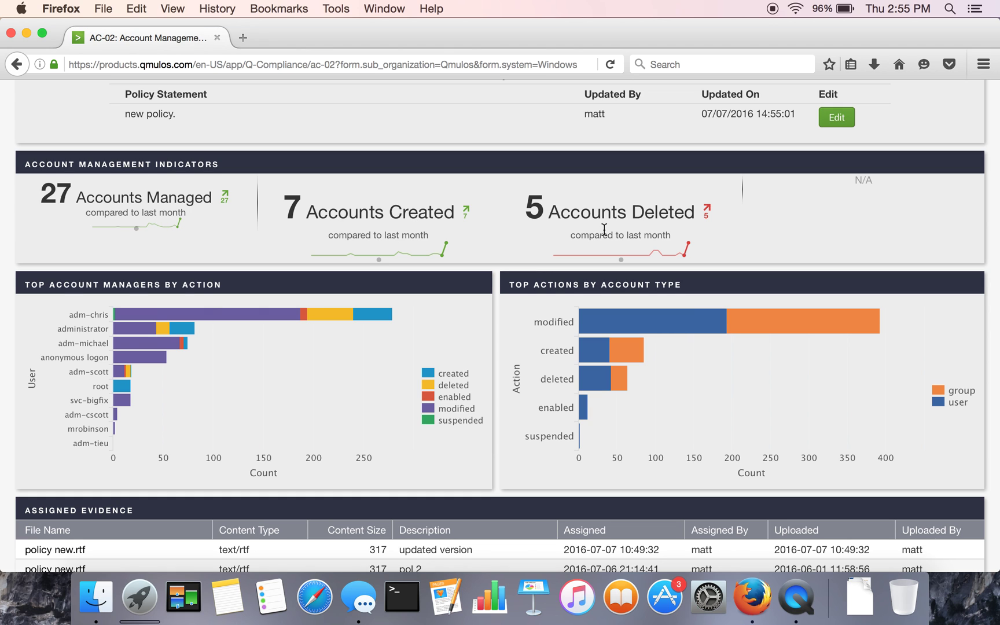
scroll(603, 228, down, 3)
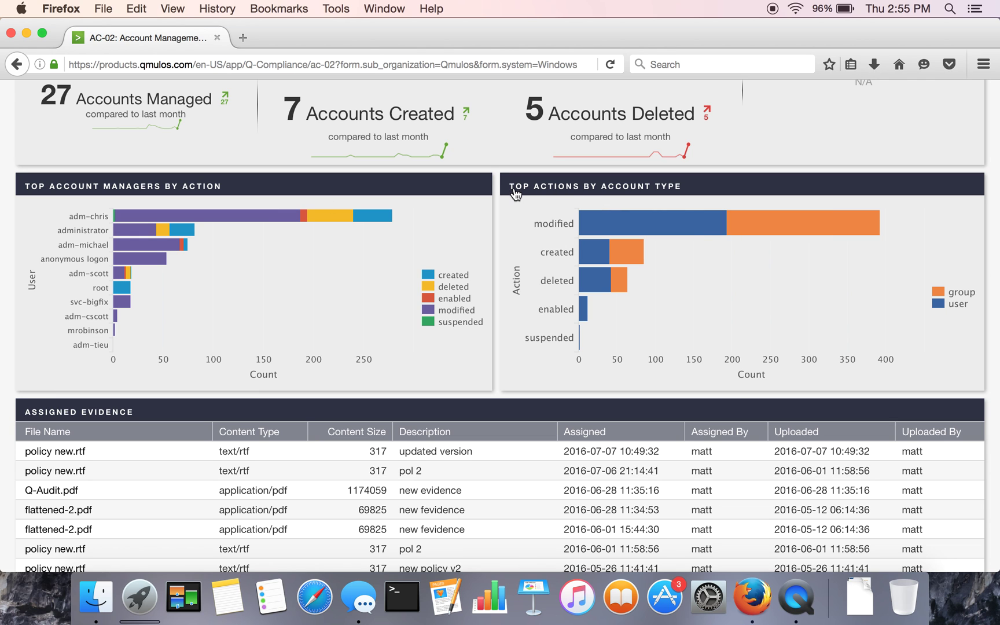
scroll(547, 257, up, 10)
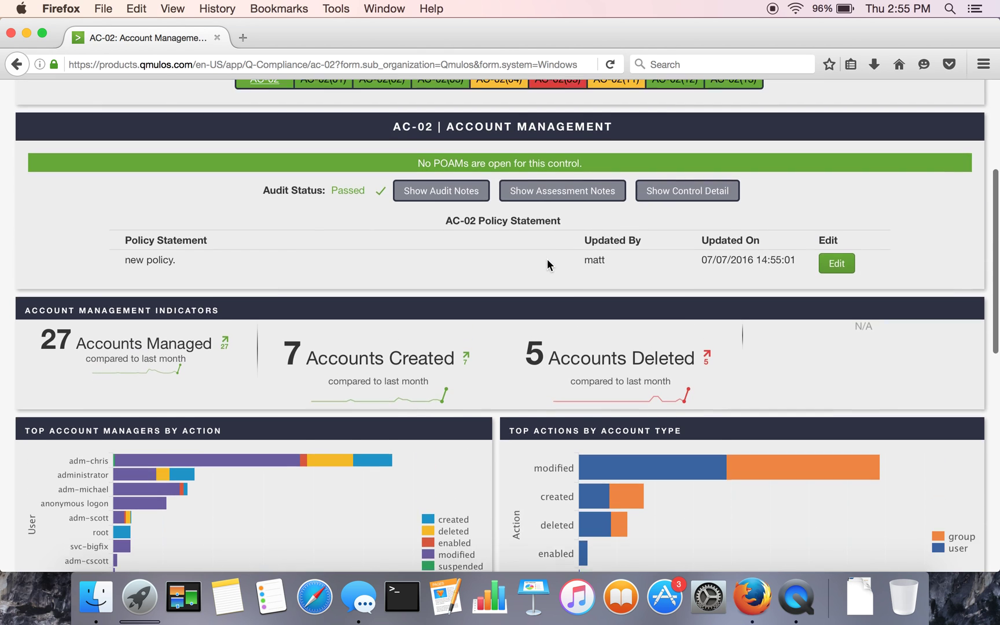
scroll(529, 449, down, 7)
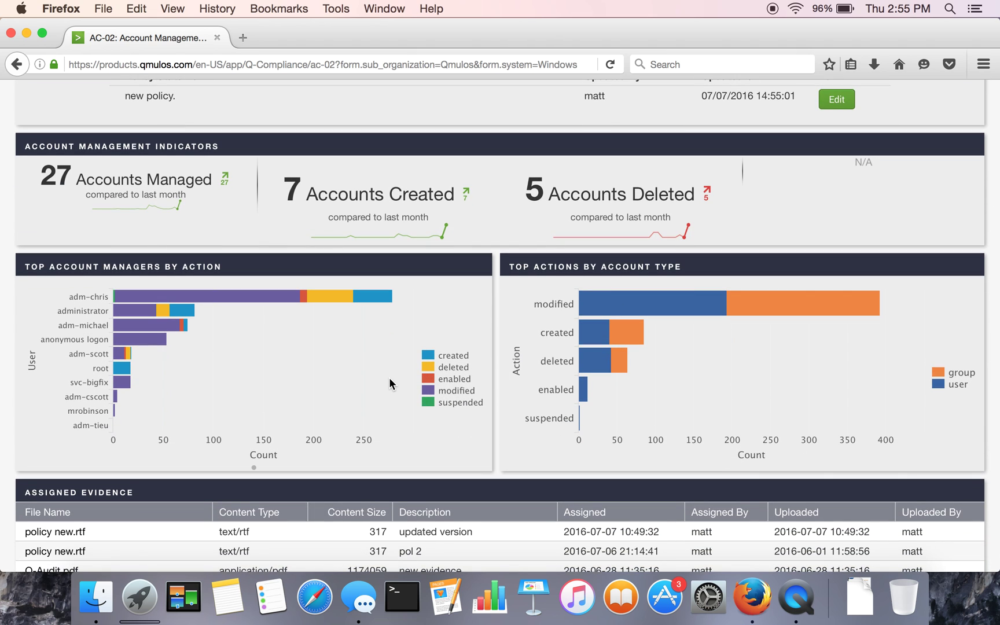
scroll(389, 377, down, 6)
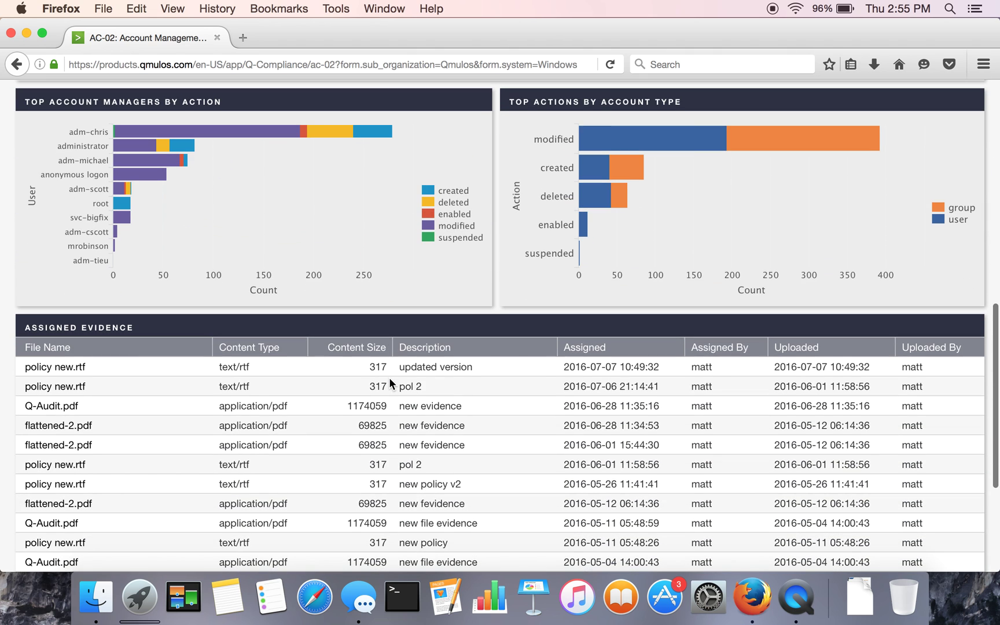
scroll(389, 377, down, 7)
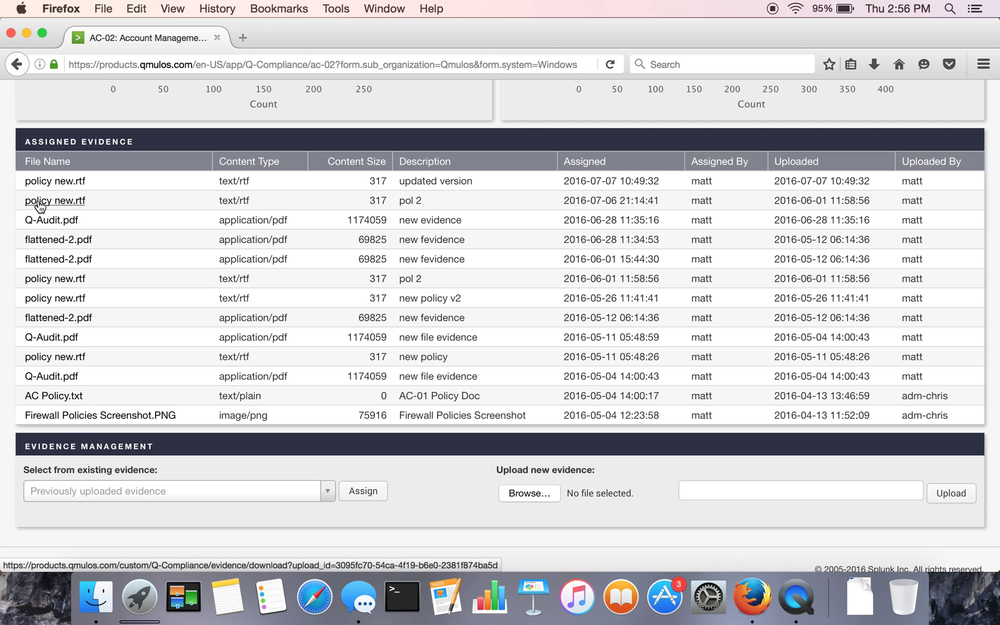
Step: Assign the existing evidence file policy new.rtf to AC-02
scroll(51, 306, down, 1)
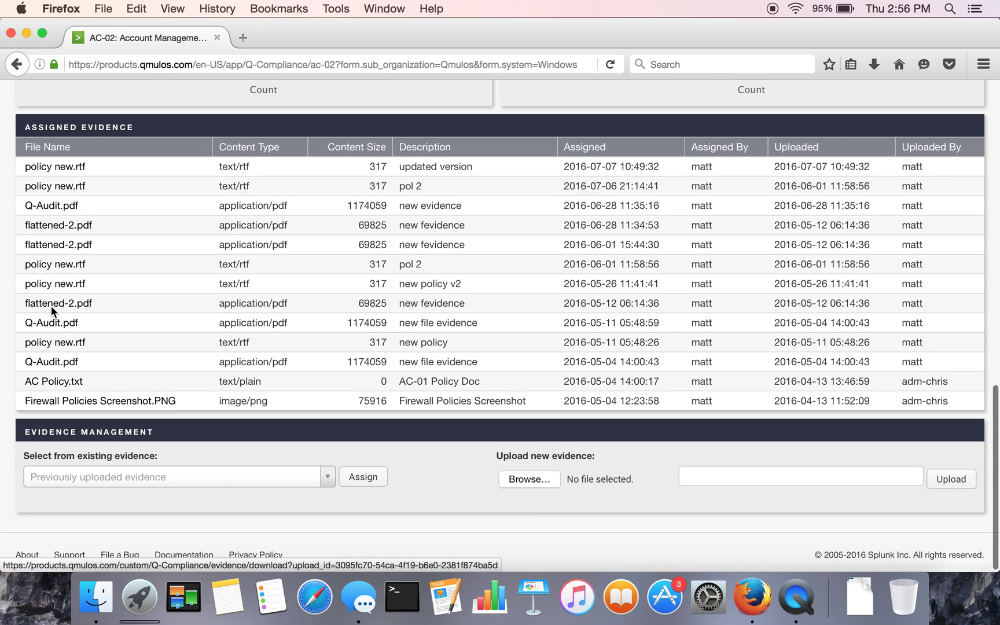
click(325, 470)
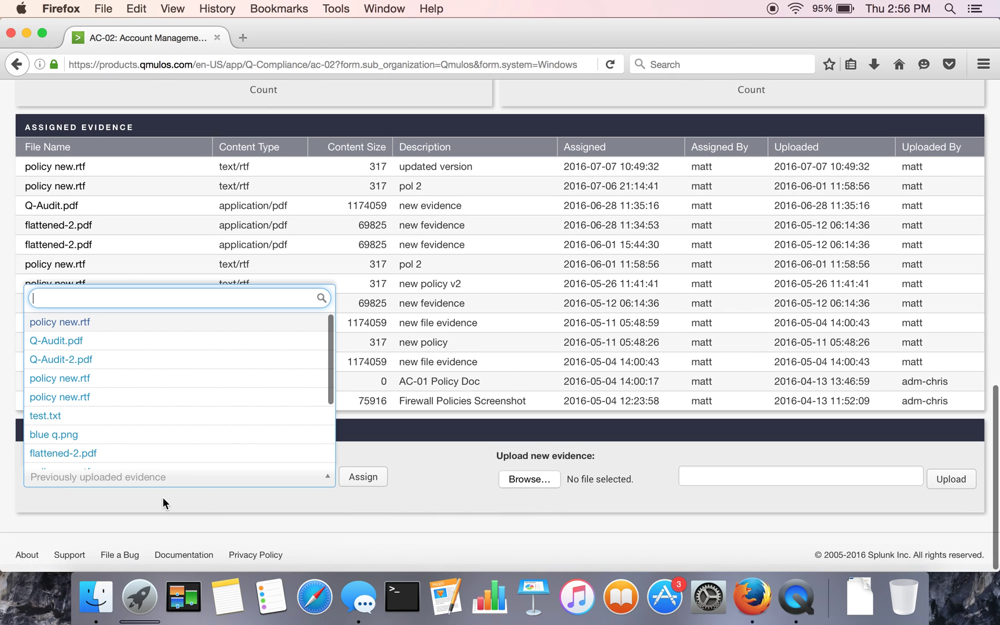
click(73, 398)
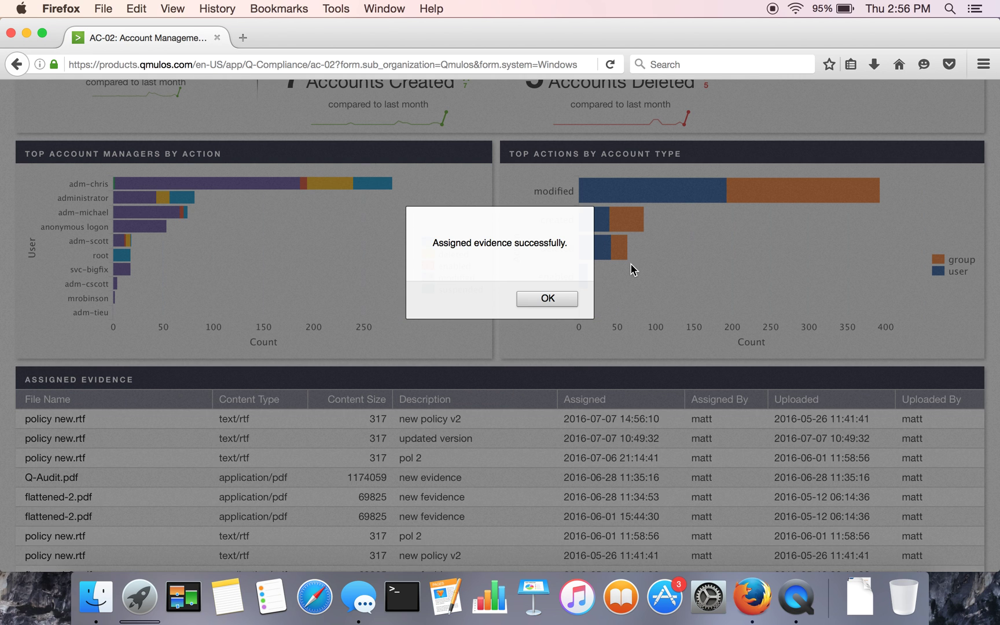
click(548, 298)
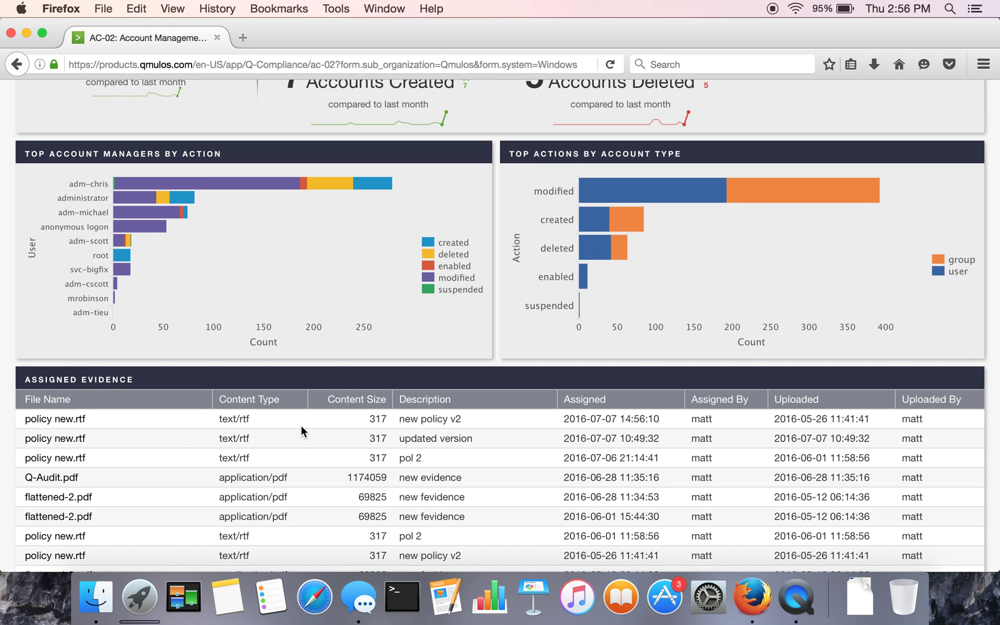
Step: Upload policy new.rtf from the Desktop as new evidence described as 'new doc name'
scroll(401, 417, down, 5)
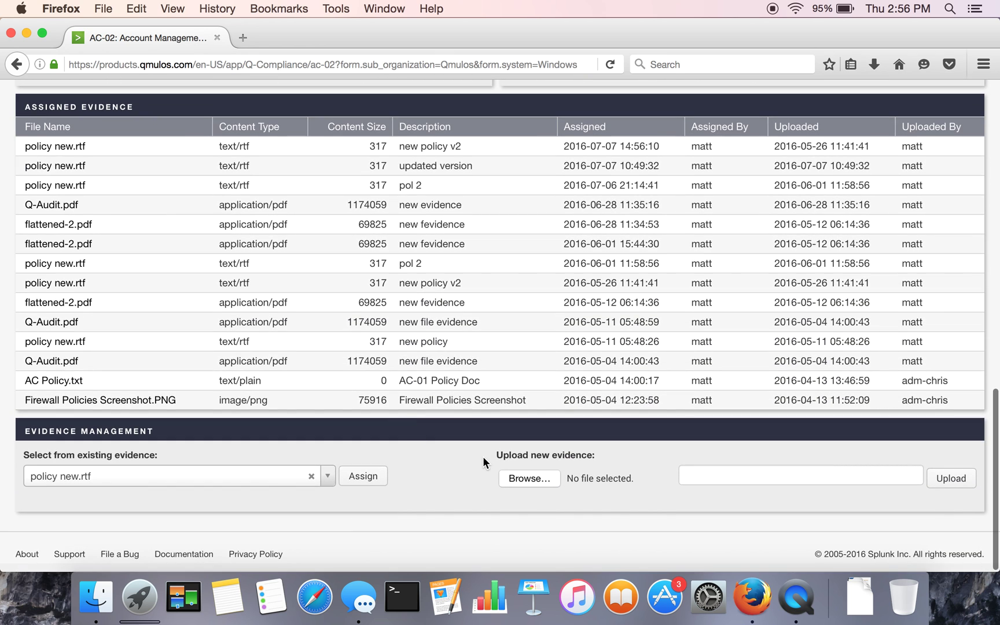
click(529, 480)
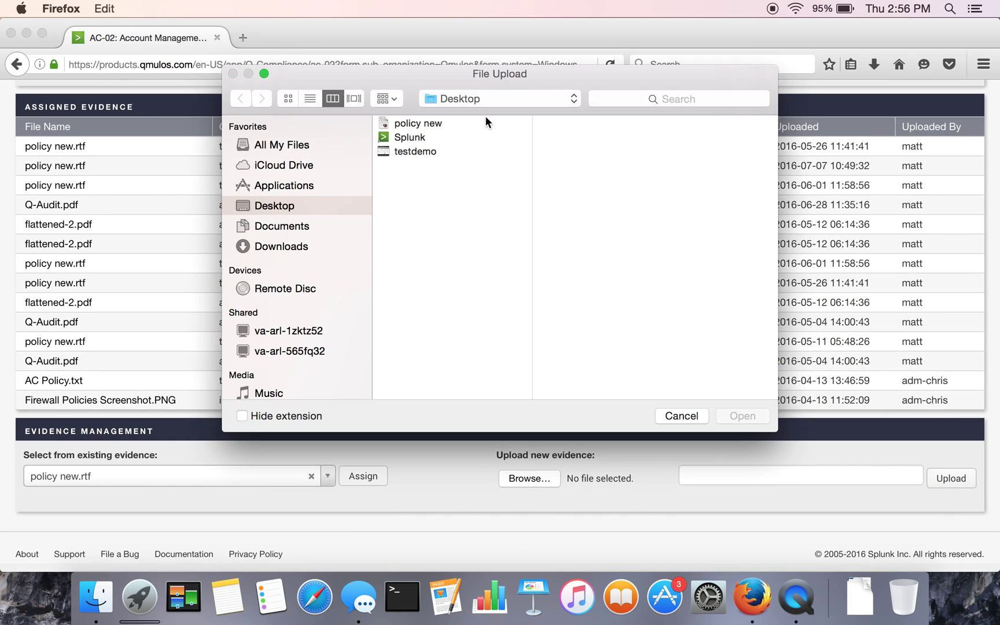
click(416, 121)
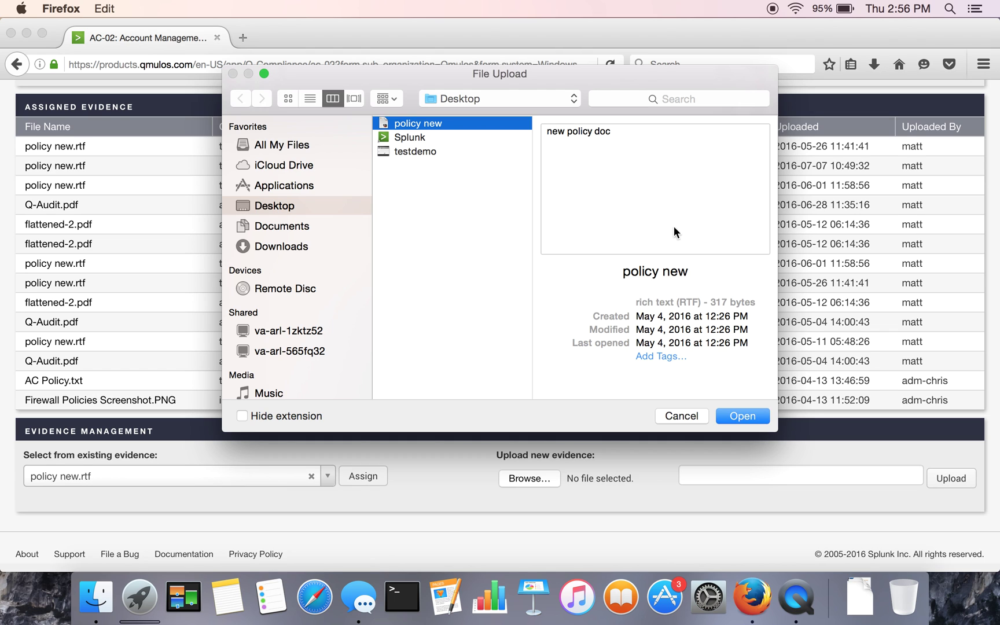
click(744, 415)
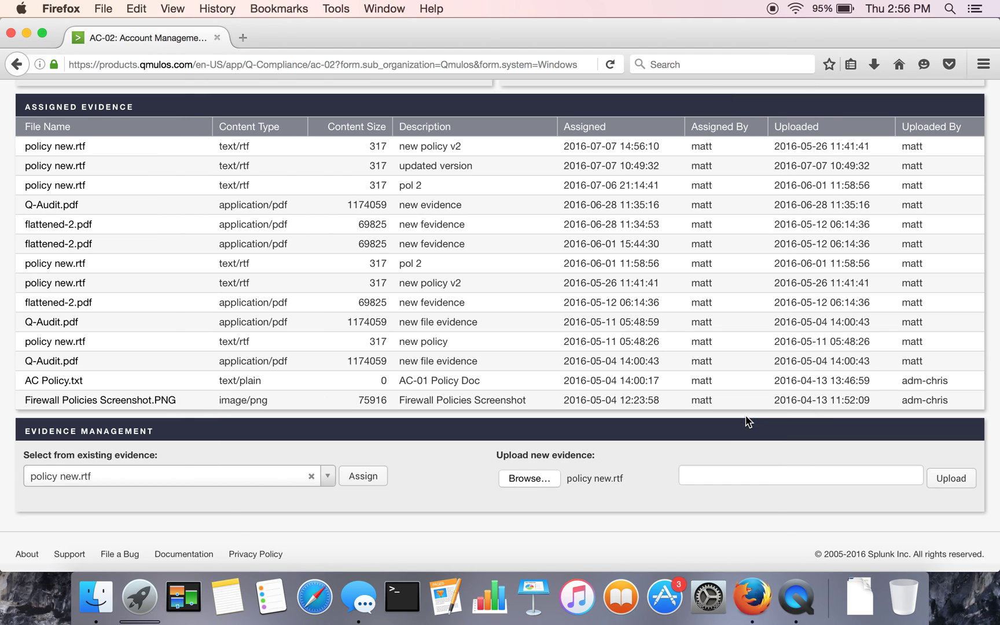
click(713, 474)
text(new doc)
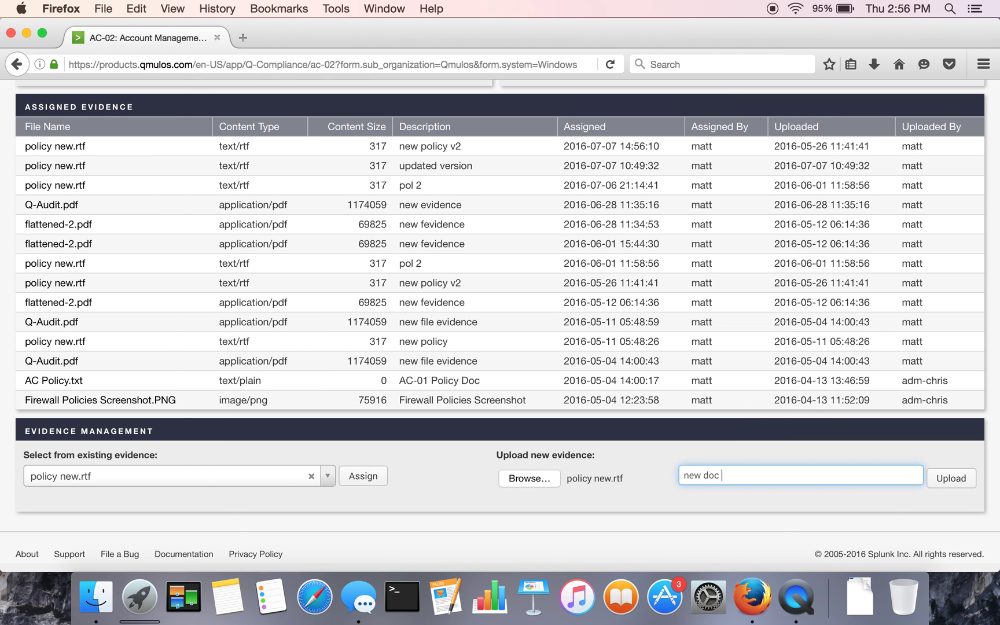
text( name)
click(950, 480)
click(543, 297)
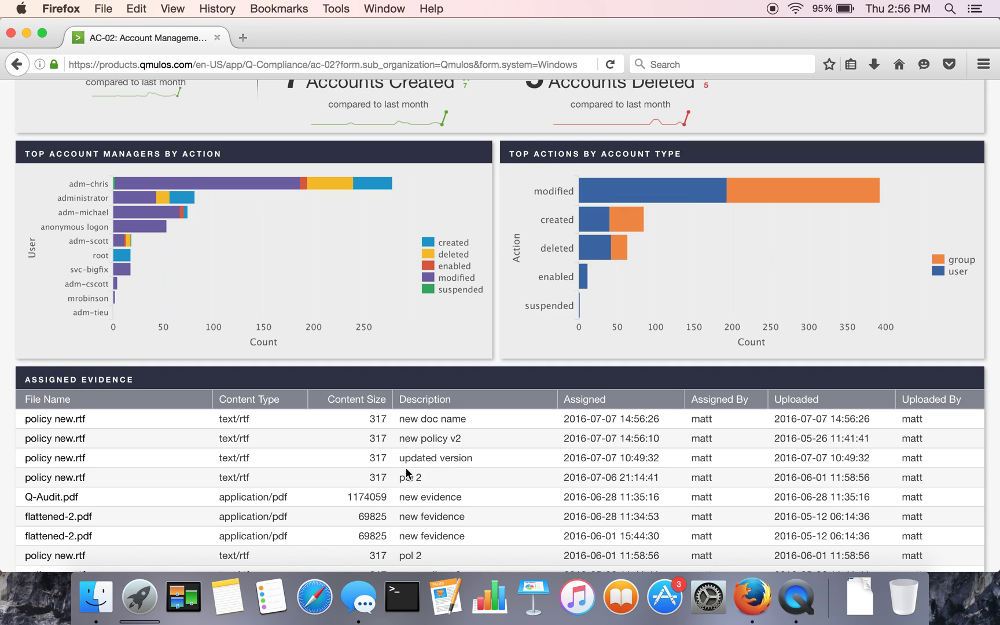
Step: Return to the top of the AC-02 page and show the Executive Overview page choices
scroll(407, 473, up, 10)
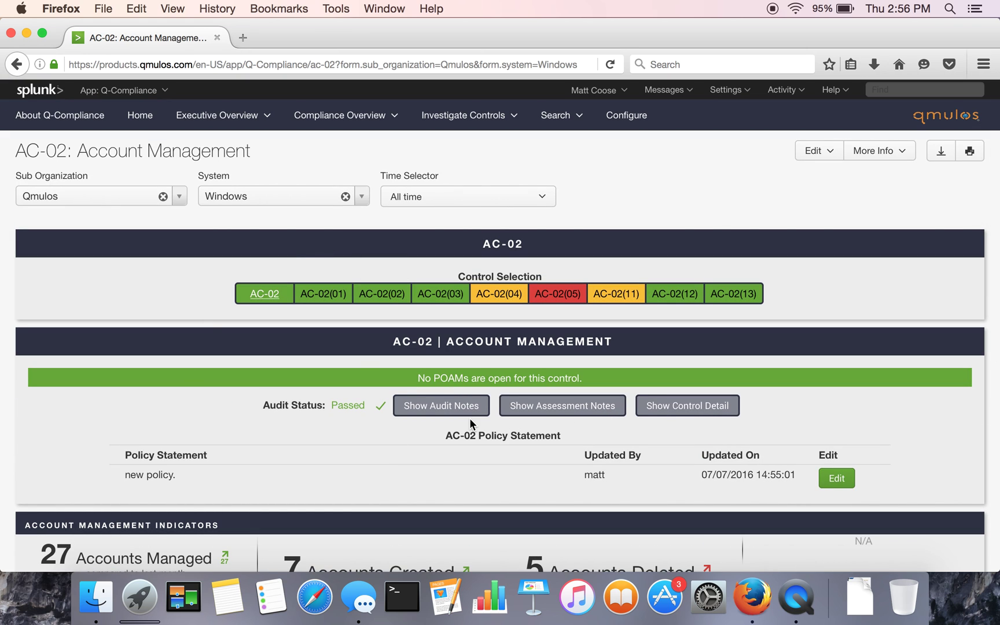
scroll(469, 417, down, 15)
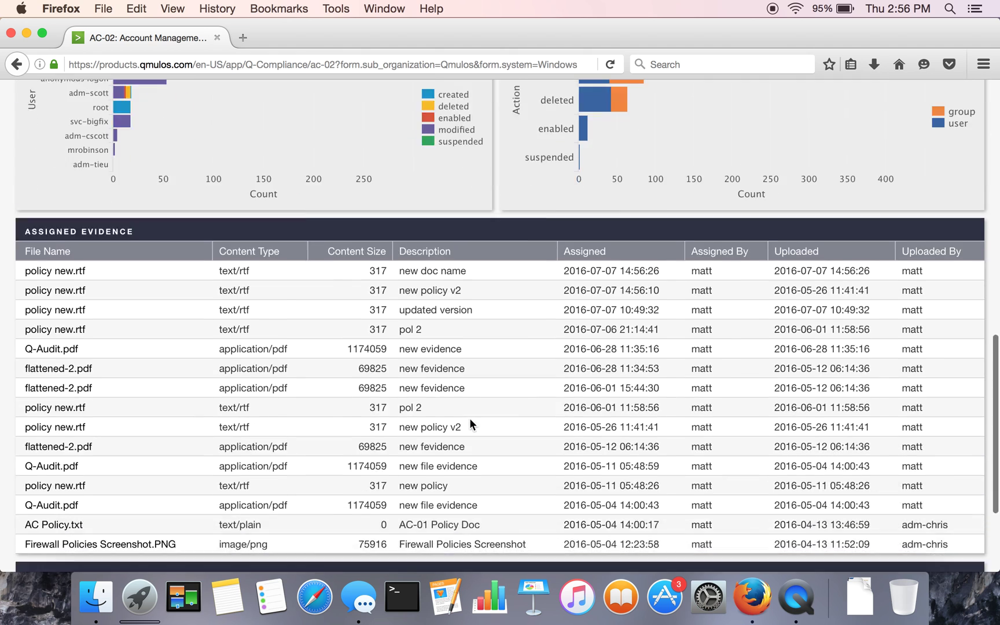
scroll(472, 426, up, 15)
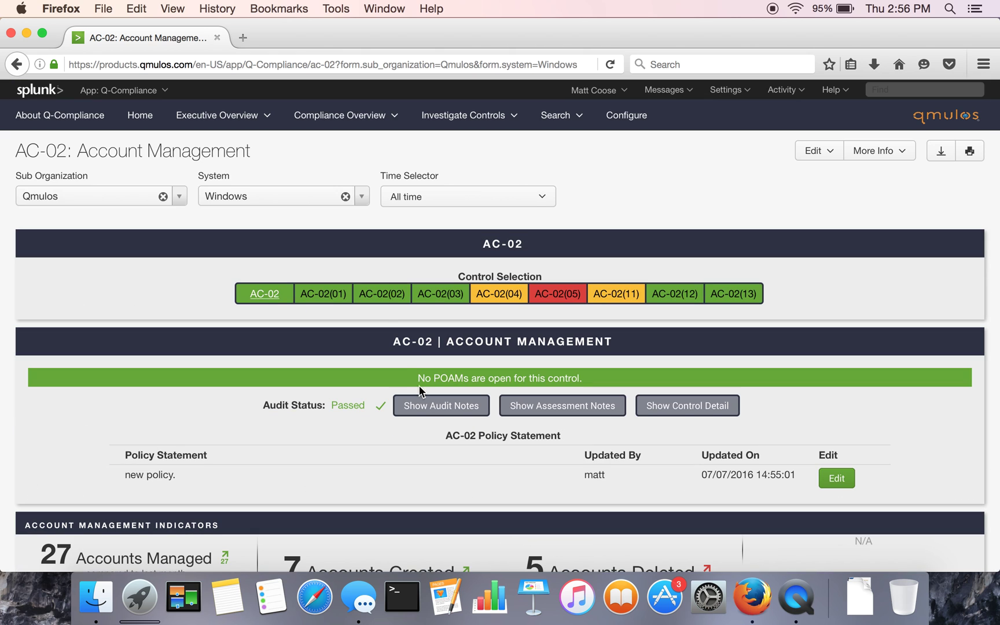
click(268, 118)
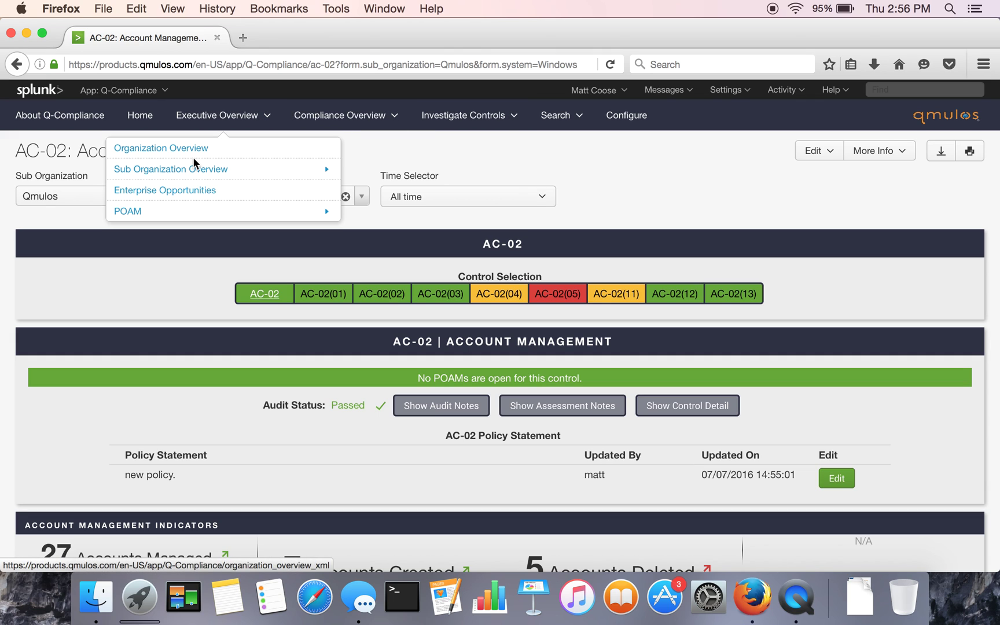
Step: Open Enterprise Opportunities, review its area score tables, then return to the top score summary
click(143, 196)
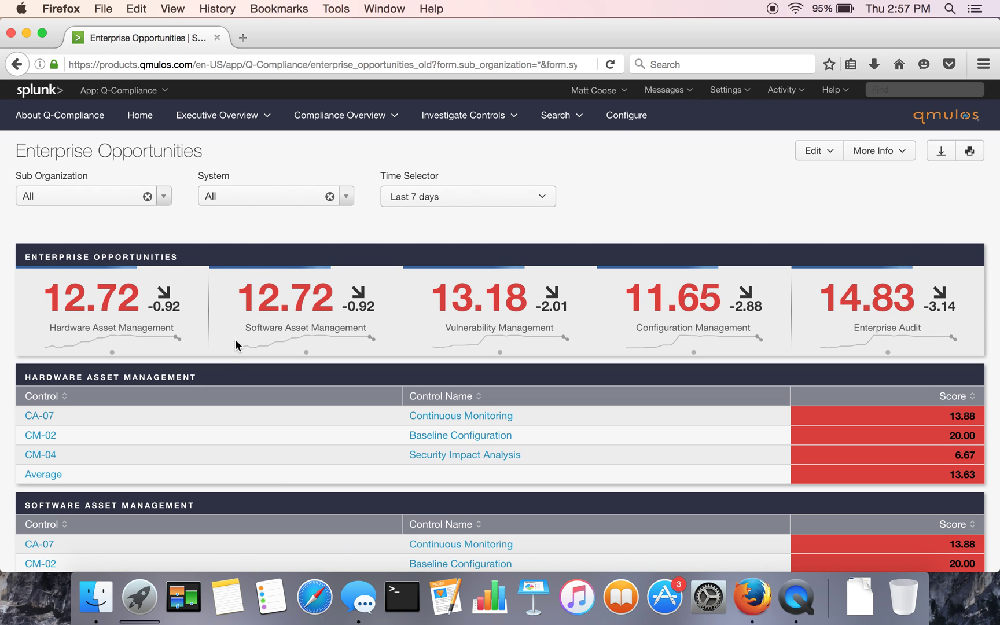
scroll(226, 359, down, 8)
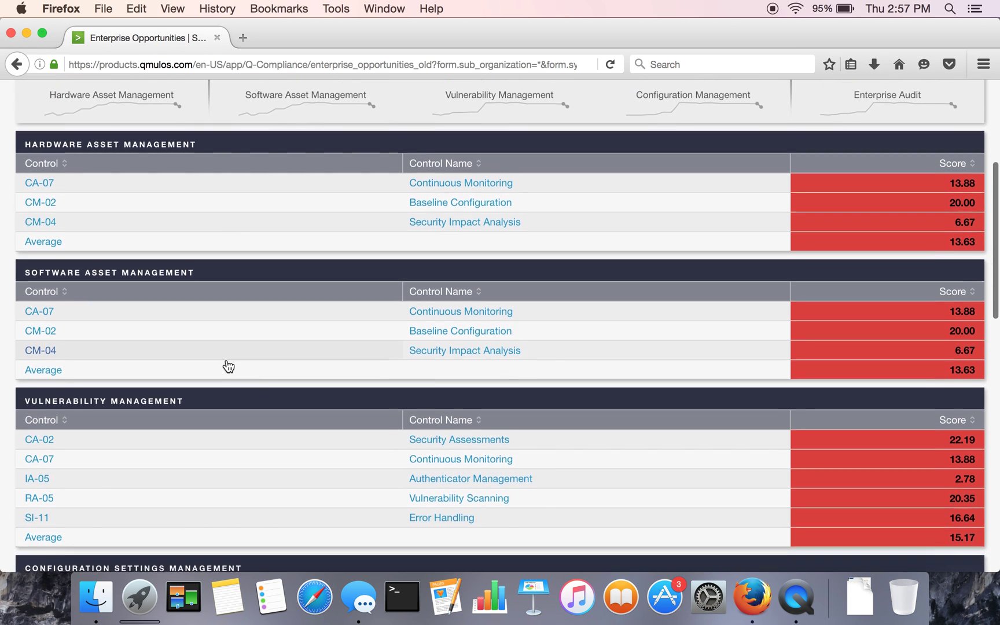
scroll(228, 366, down, 10)
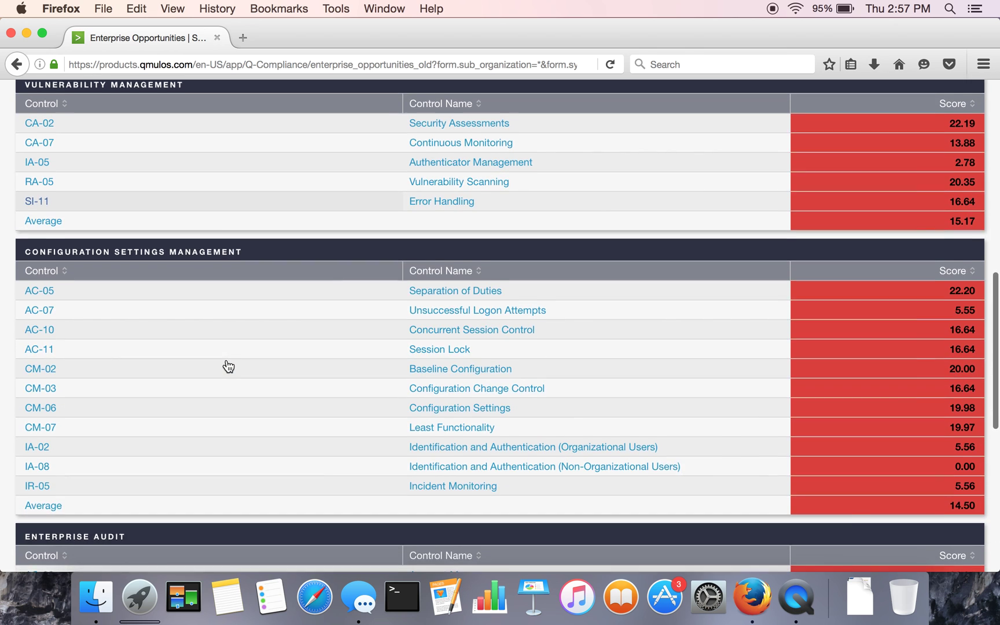
scroll(228, 365, down, 12)
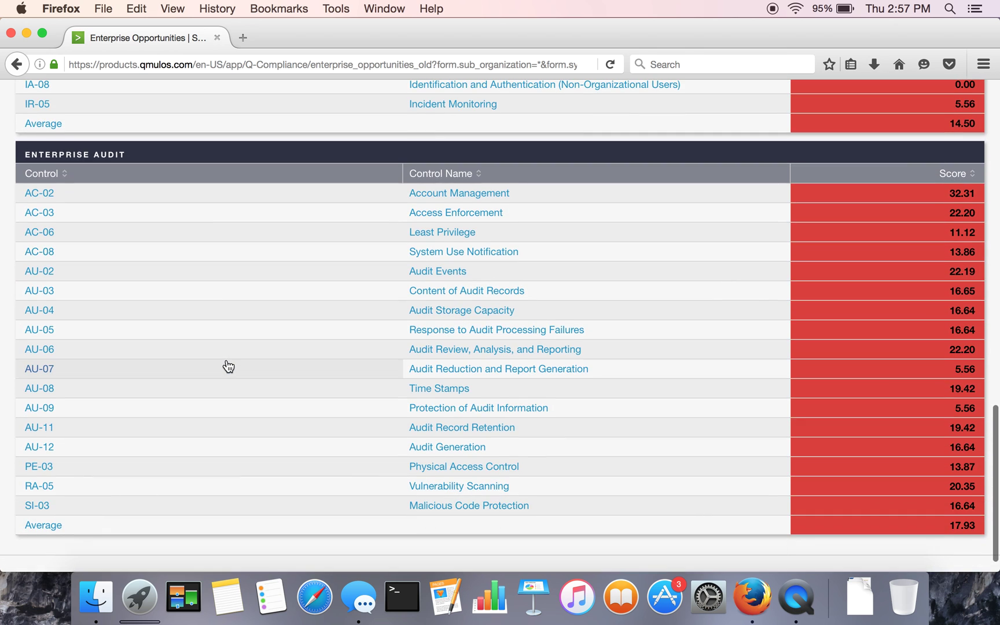
key(Home)
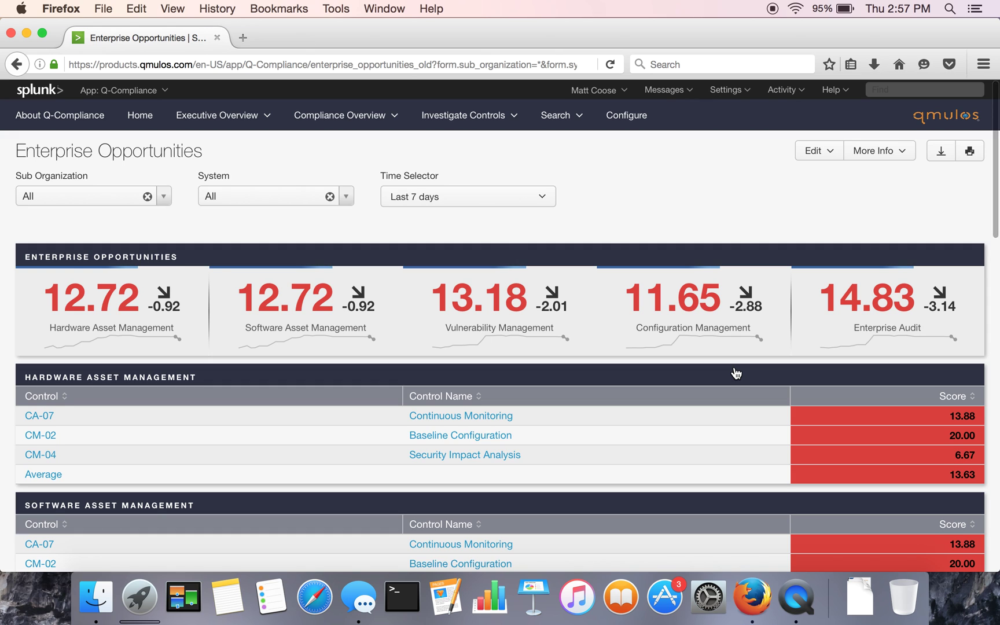
Step: Return to the Q-Compliance Home page, 'Compliance to Enable Security'
click(138, 117)
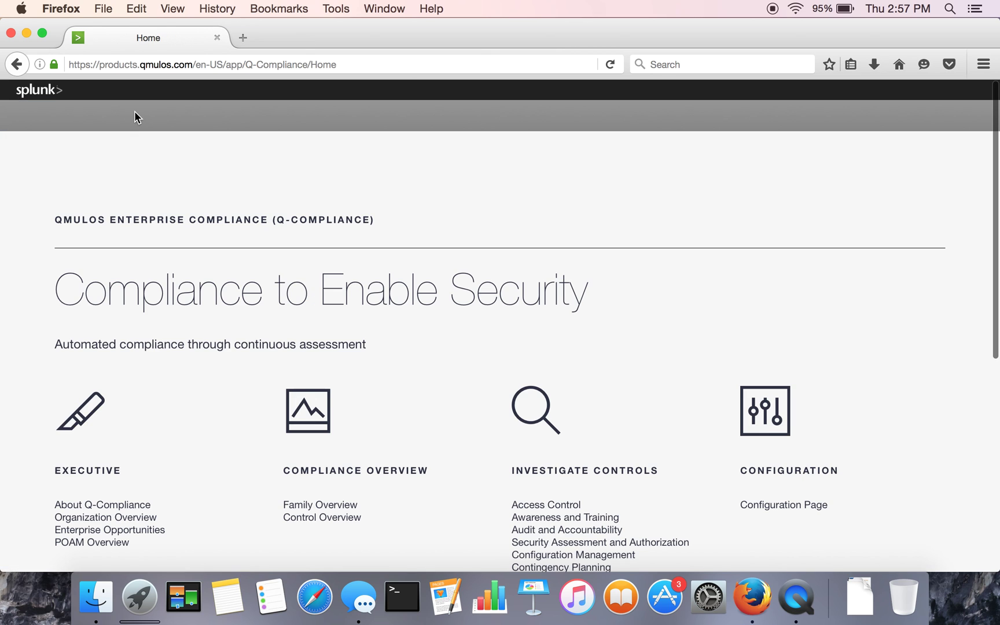